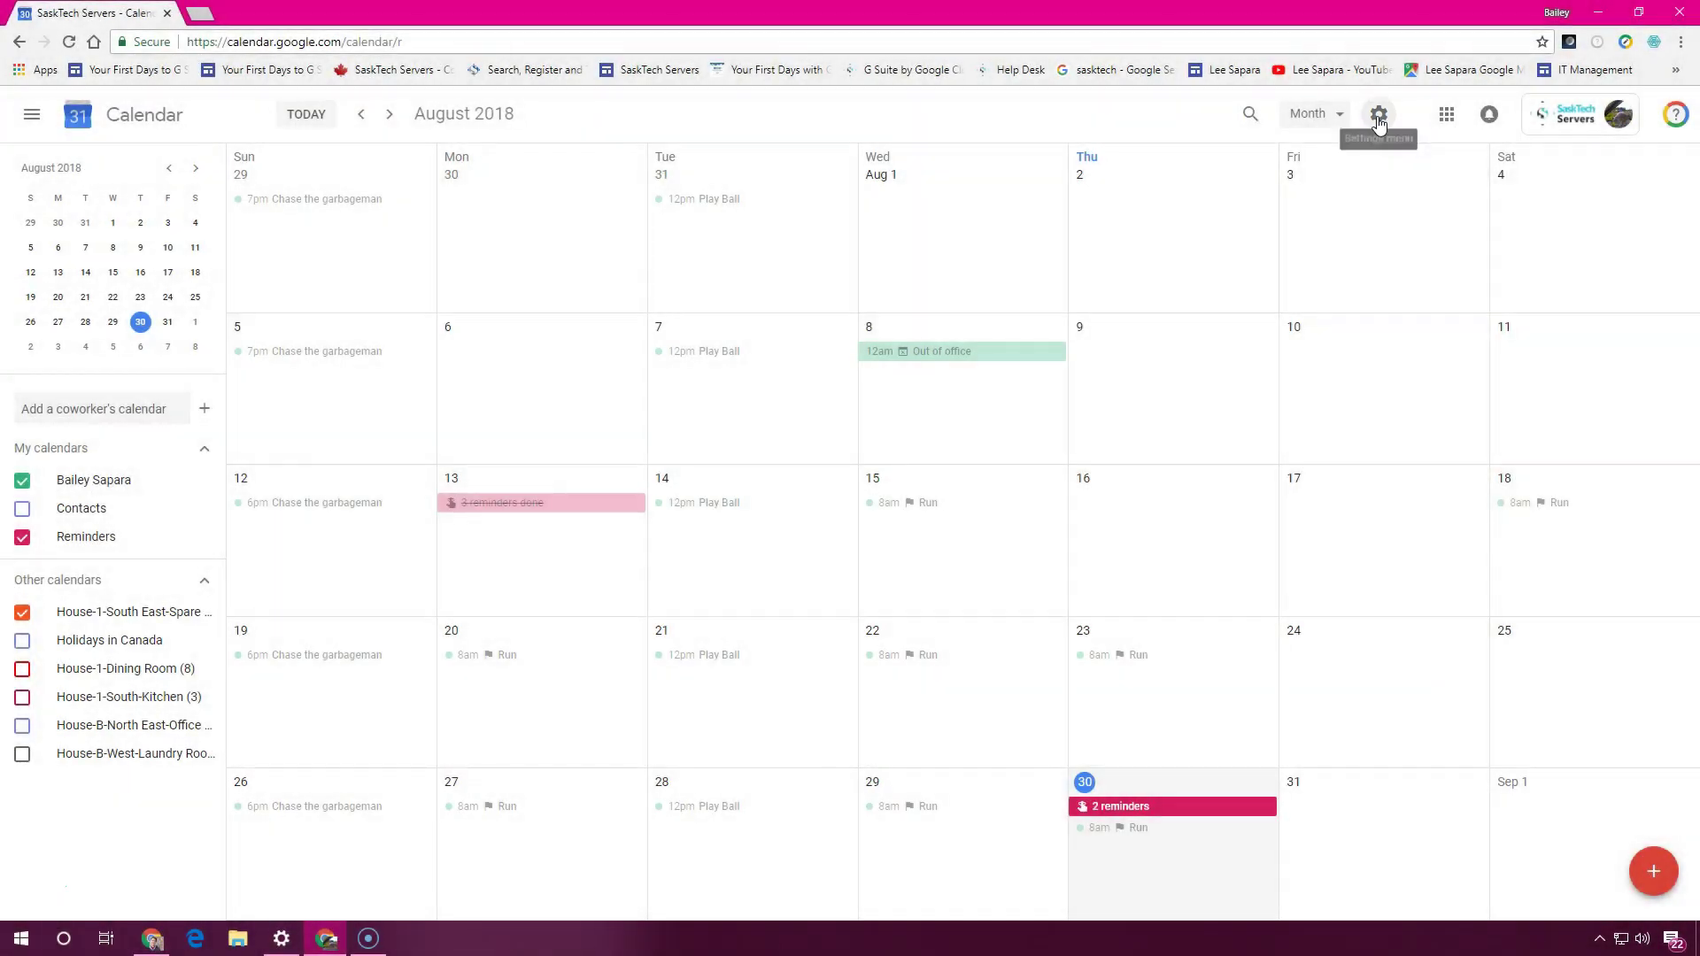
Open your own calendar's settings and jump to its Access permissions section
click(1350, 120)
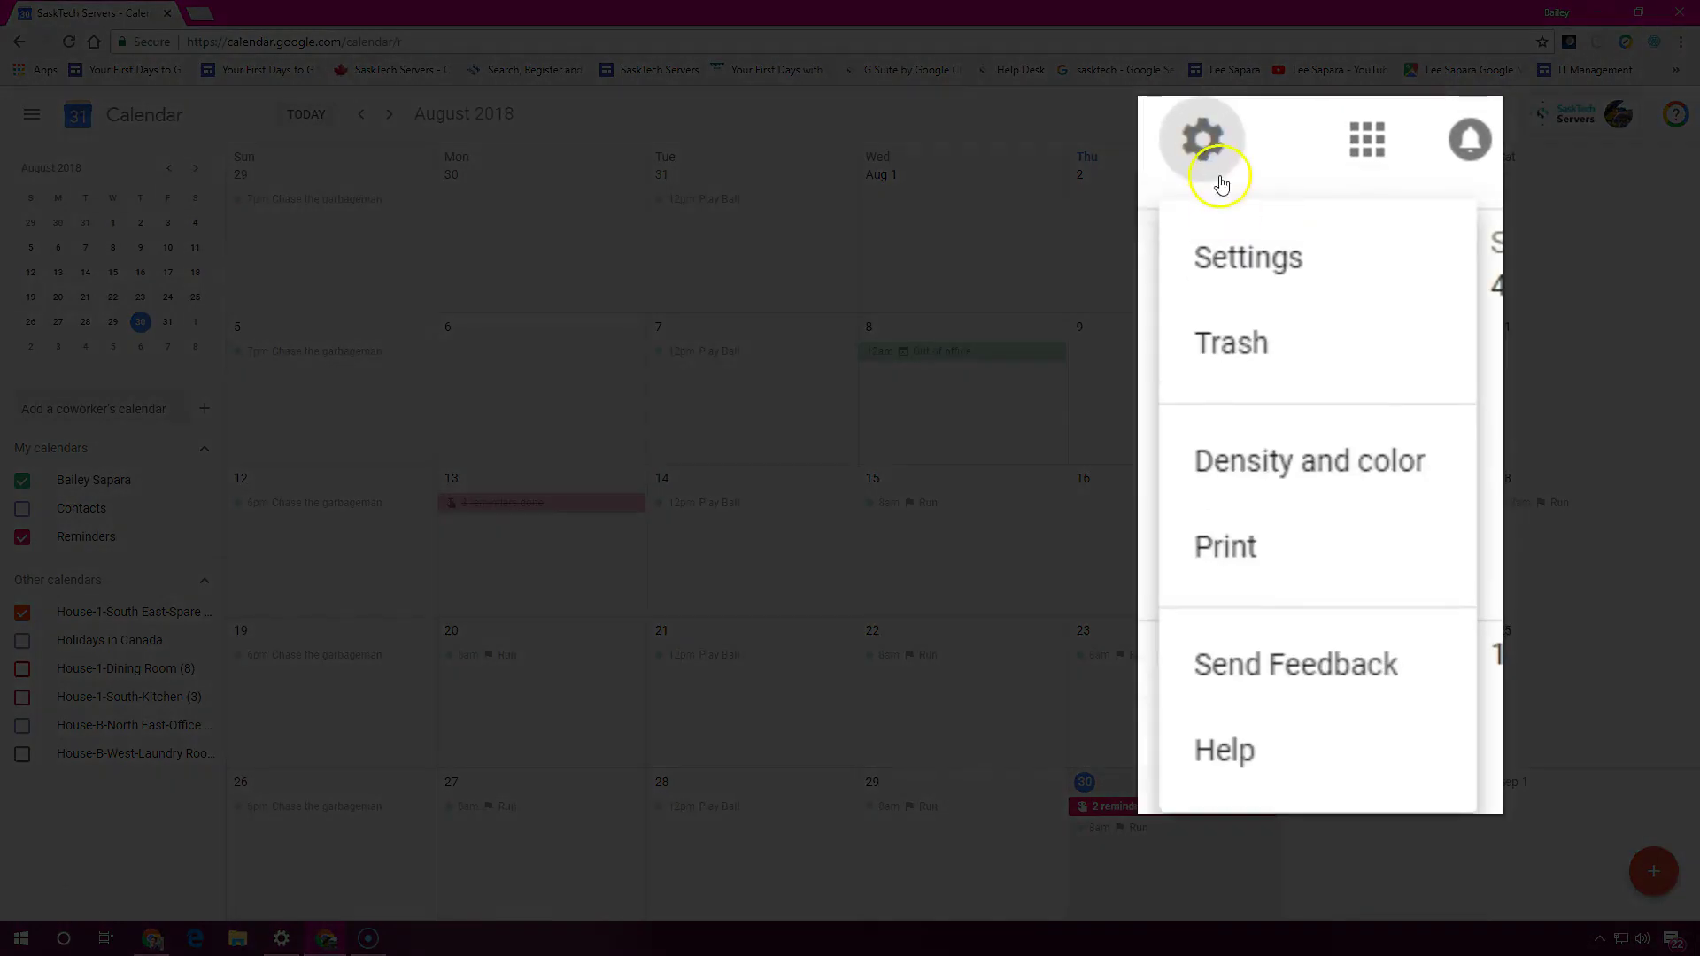
click(1386, 174)
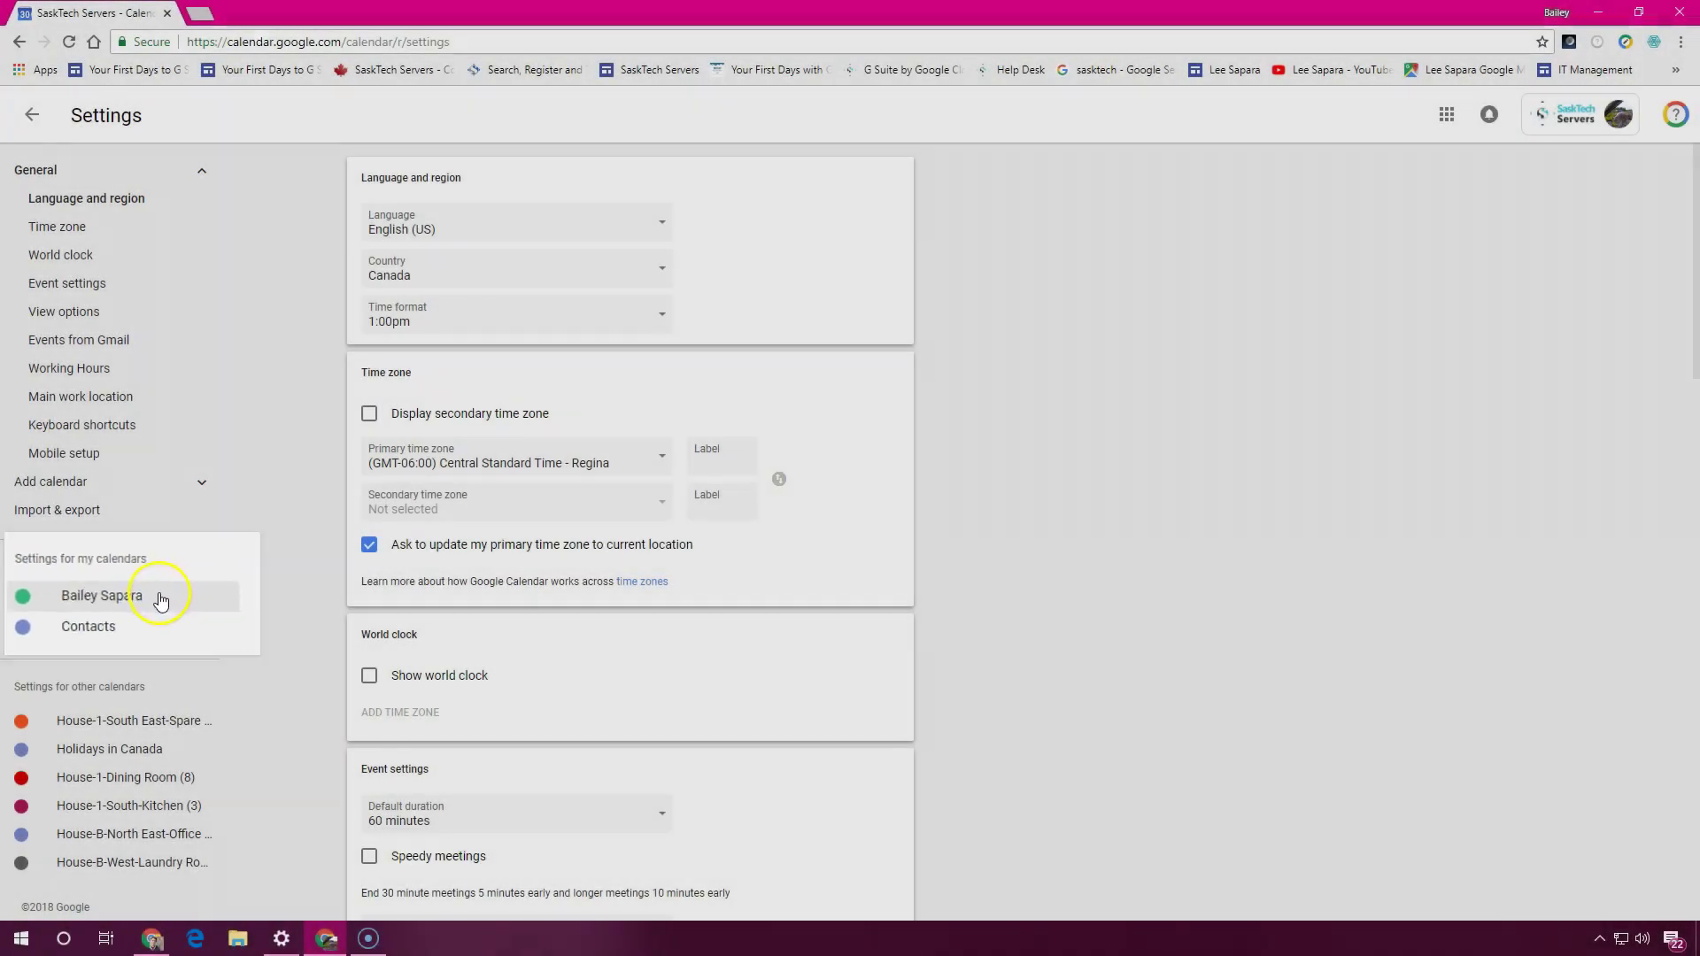
click(147, 603)
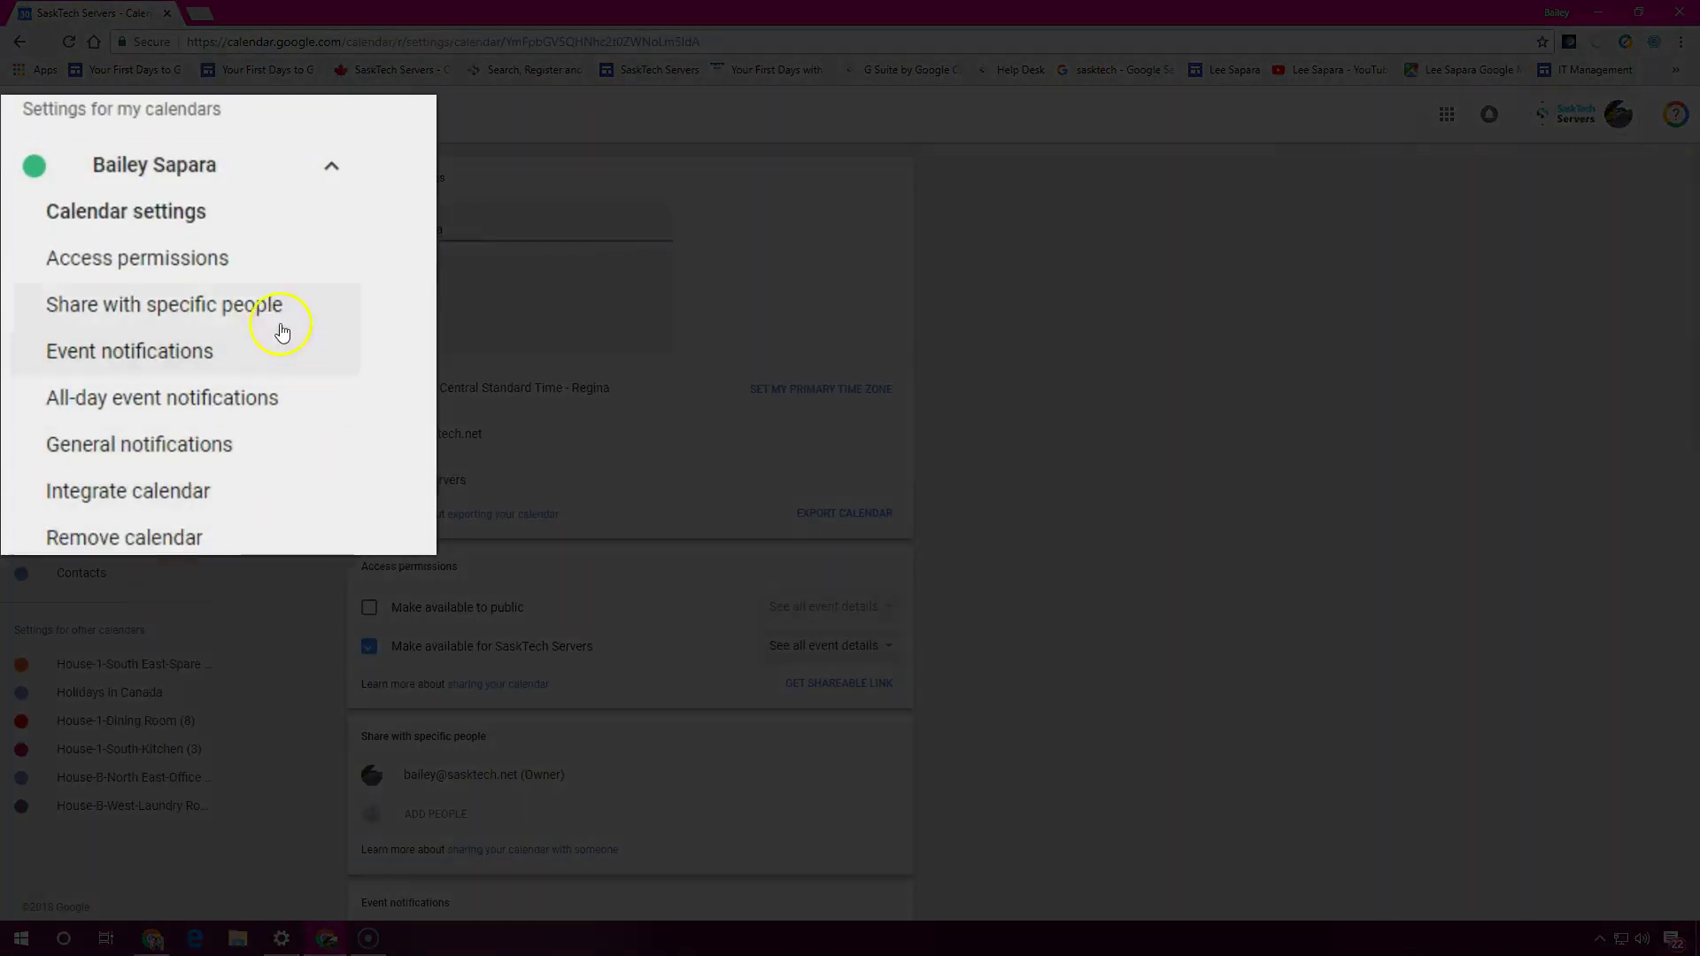
click(217, 265)
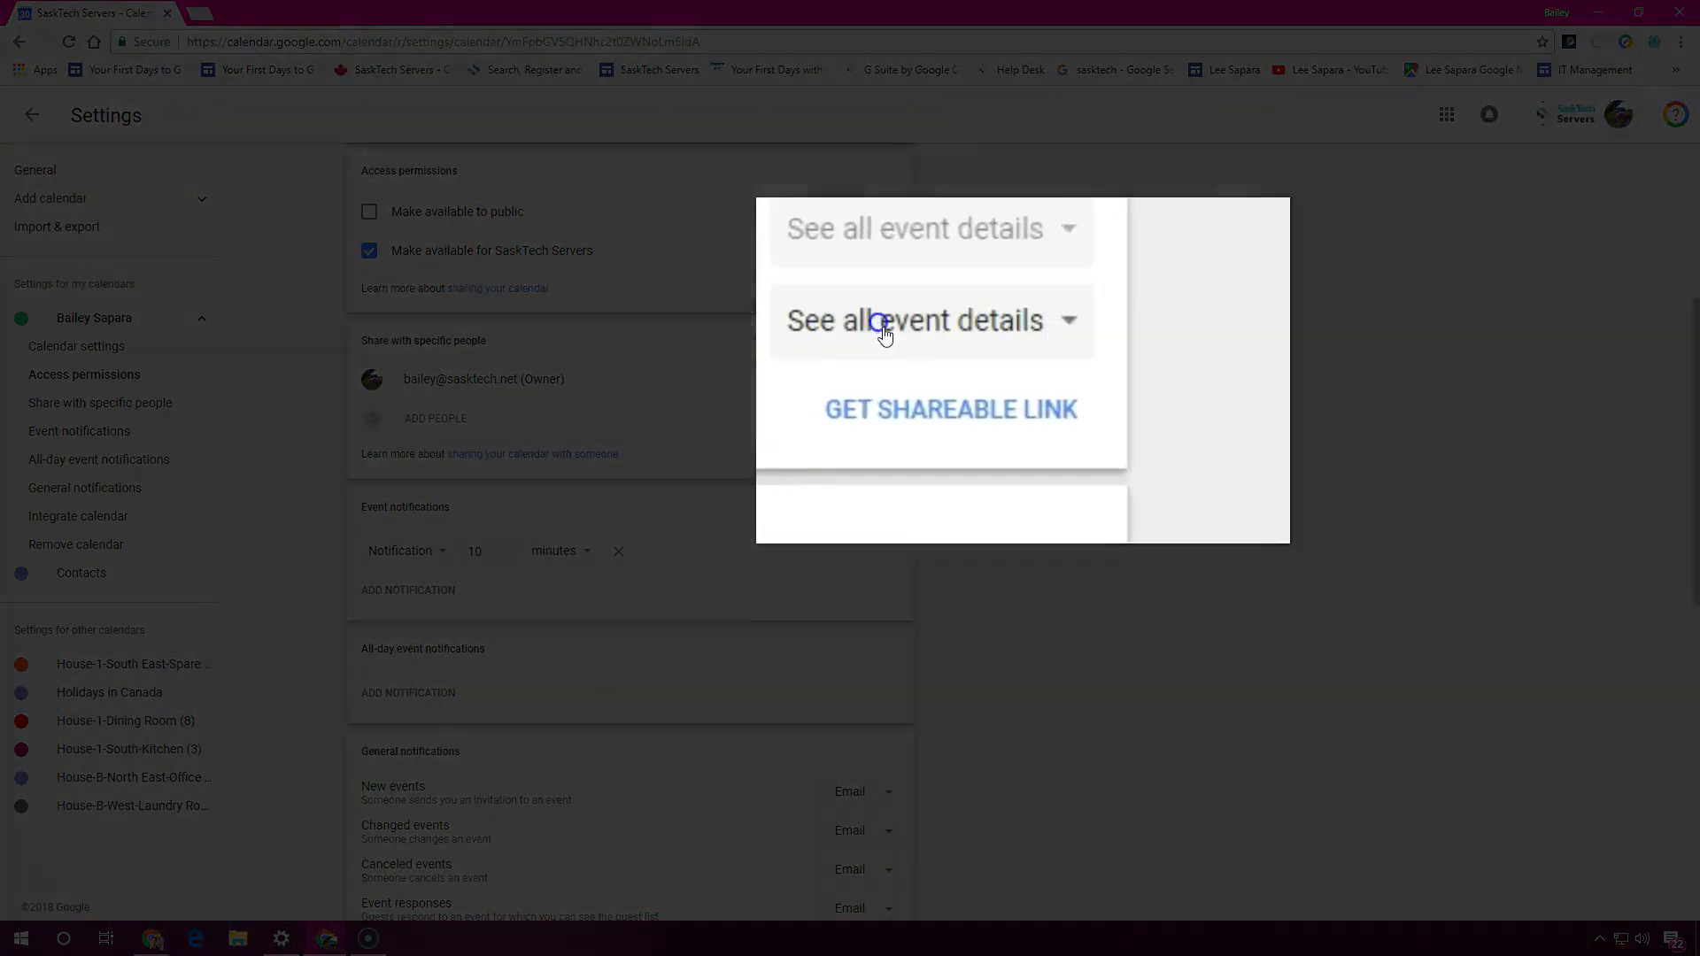
click(835, 282)
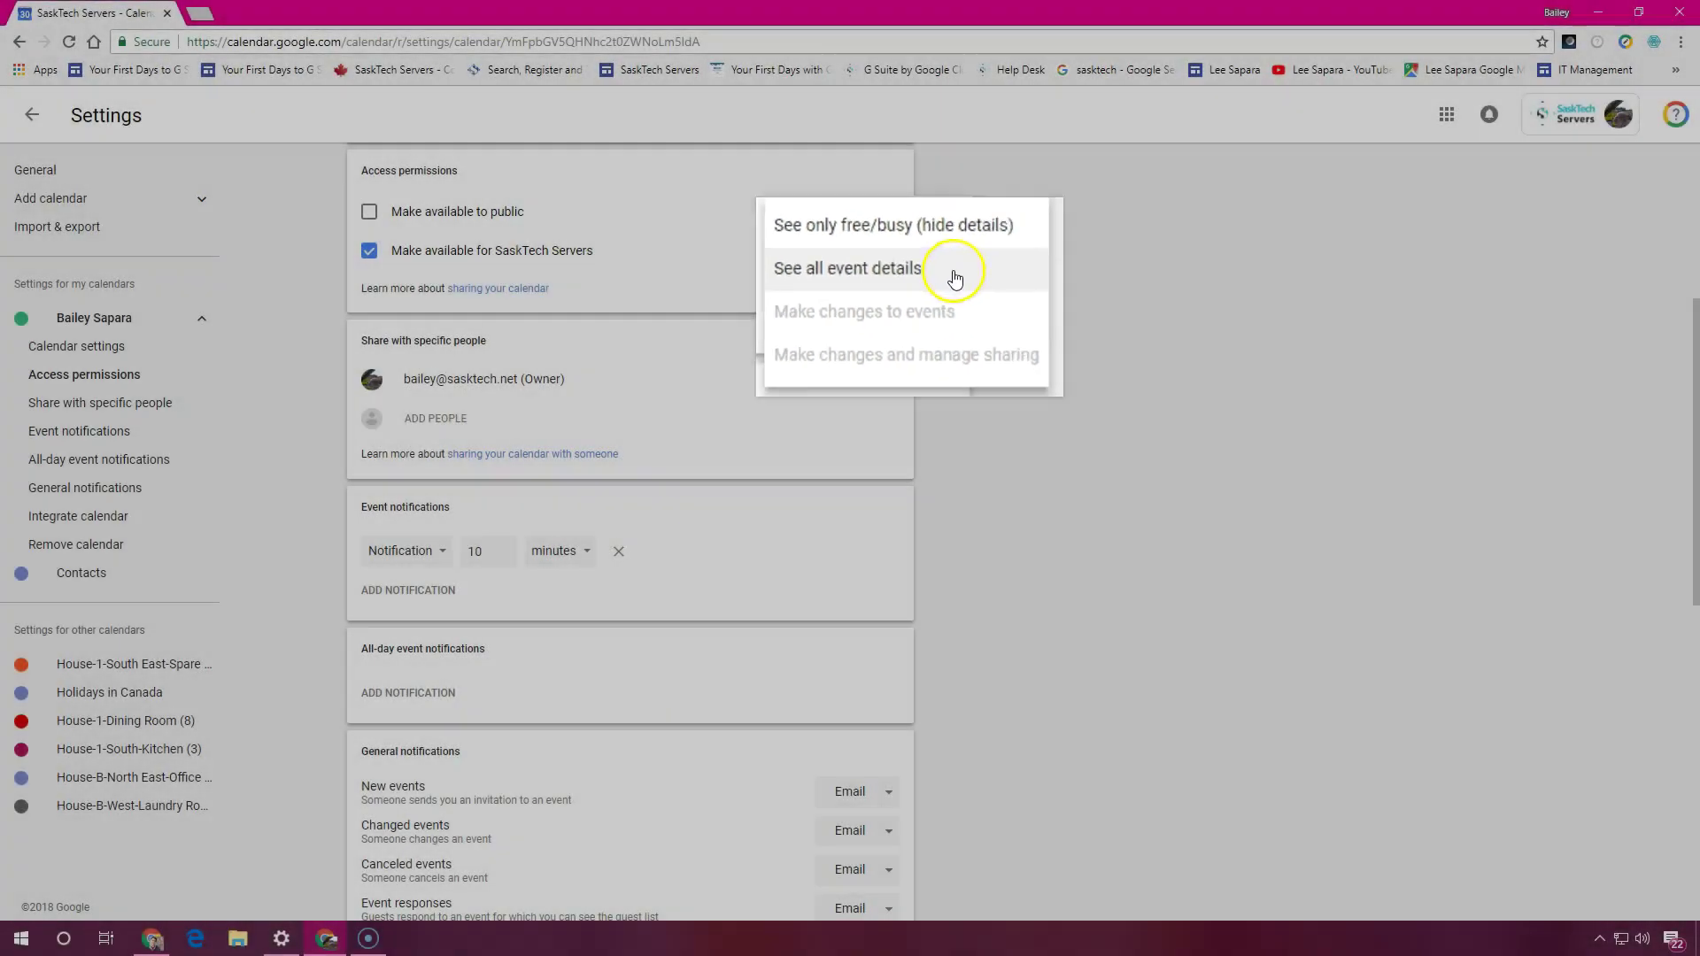
click(901, 254)
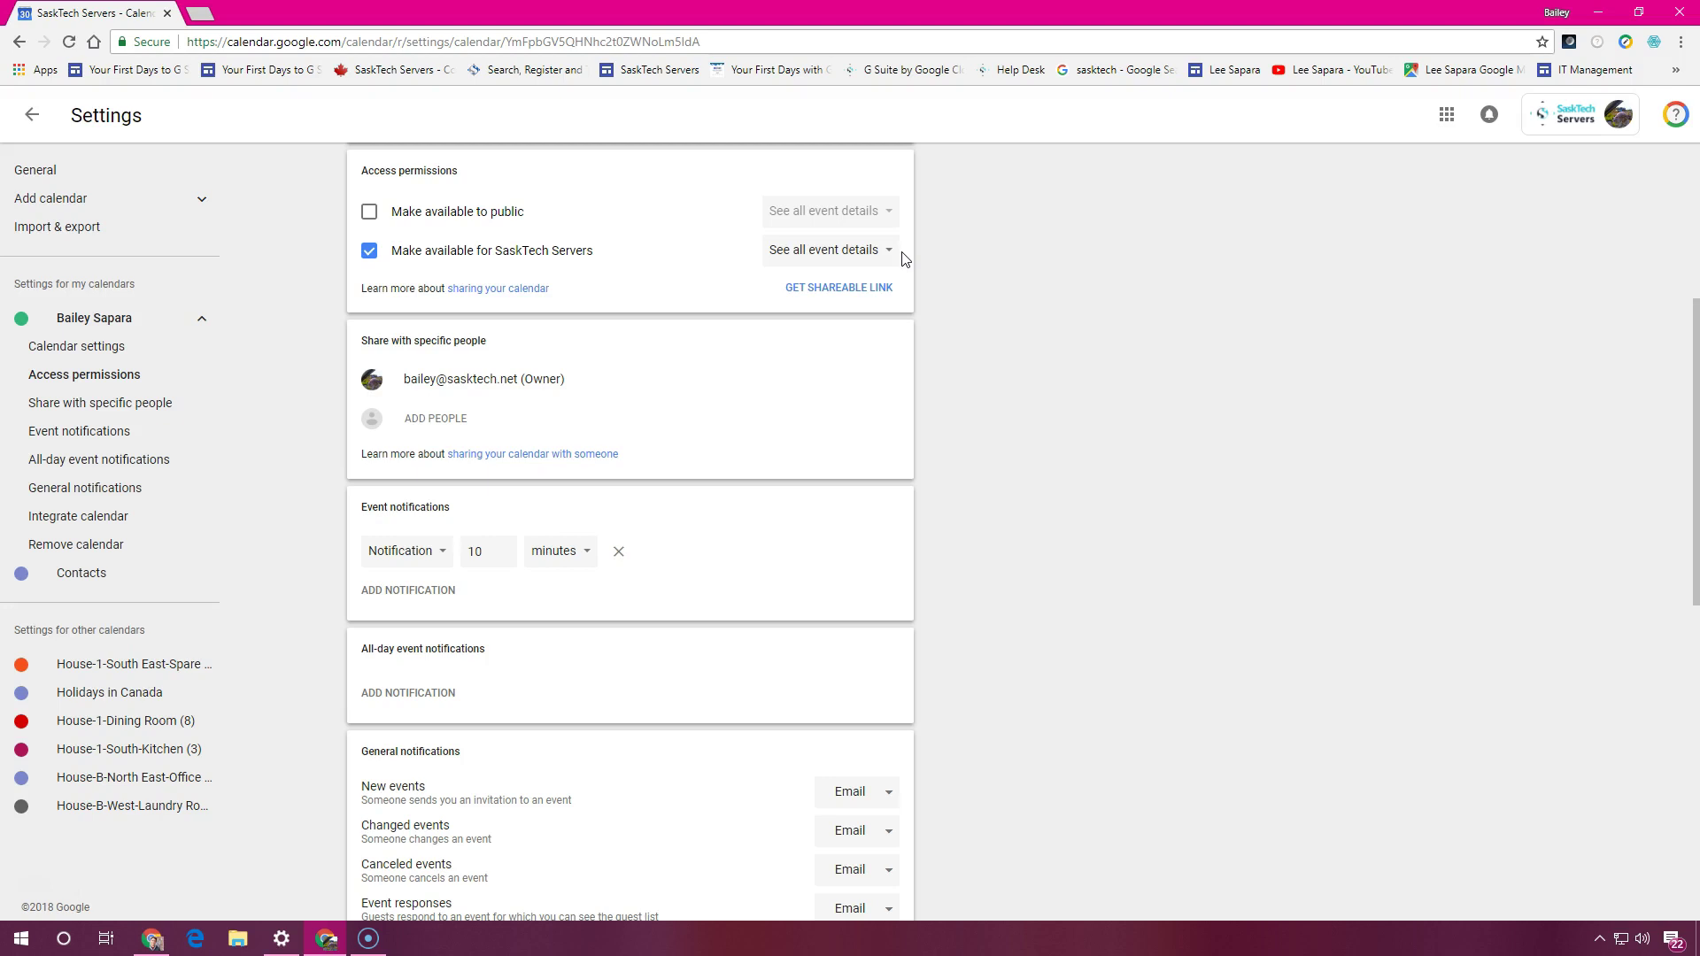
Select and copy the calendar's shareable link
click(834, 292)
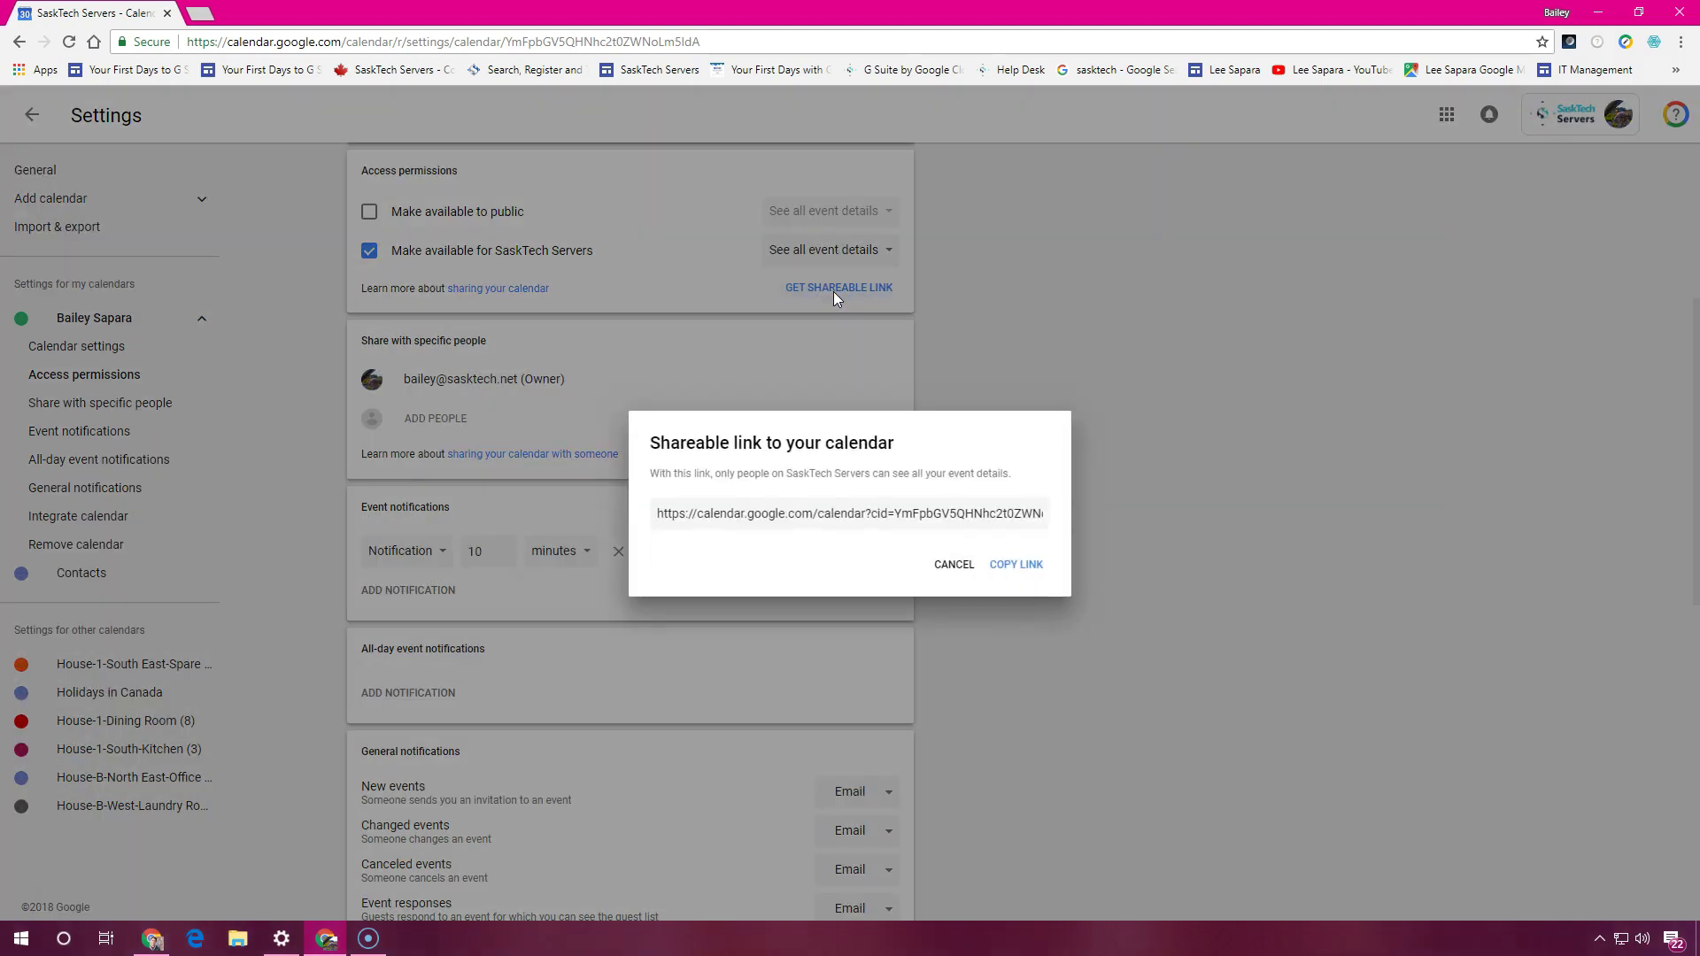
click(854, 517)
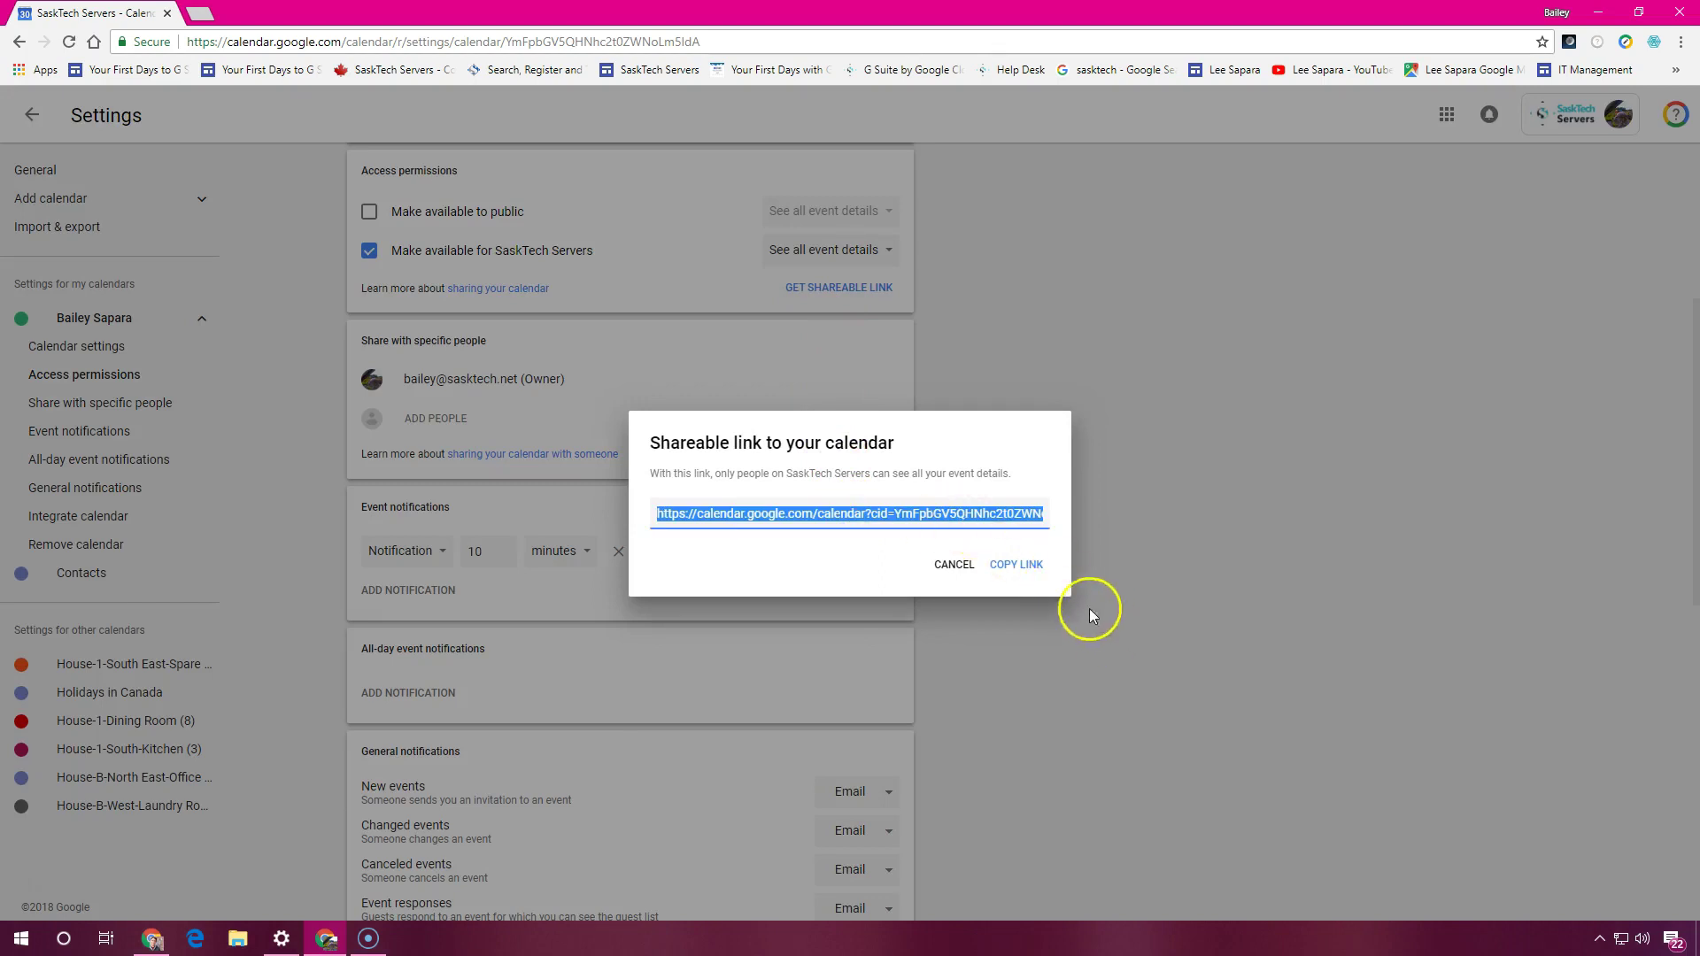
click(1034, 567)
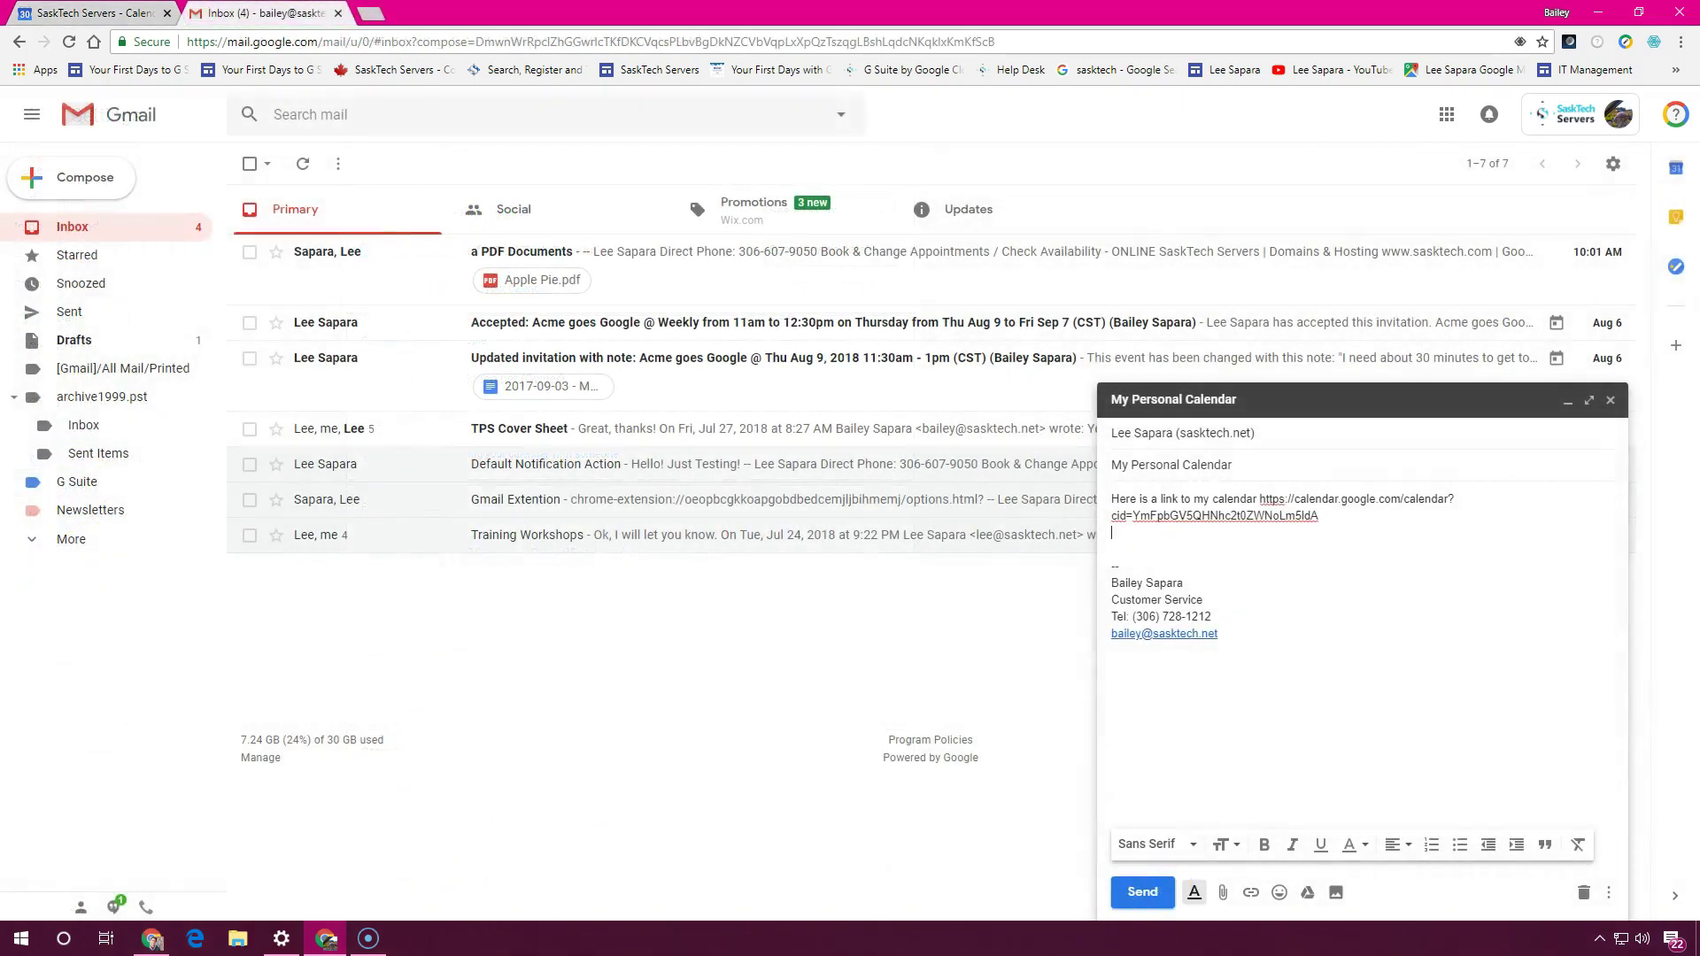
Send the 'My Personal Calendar' email containing the calendar link
click(1141, 892)
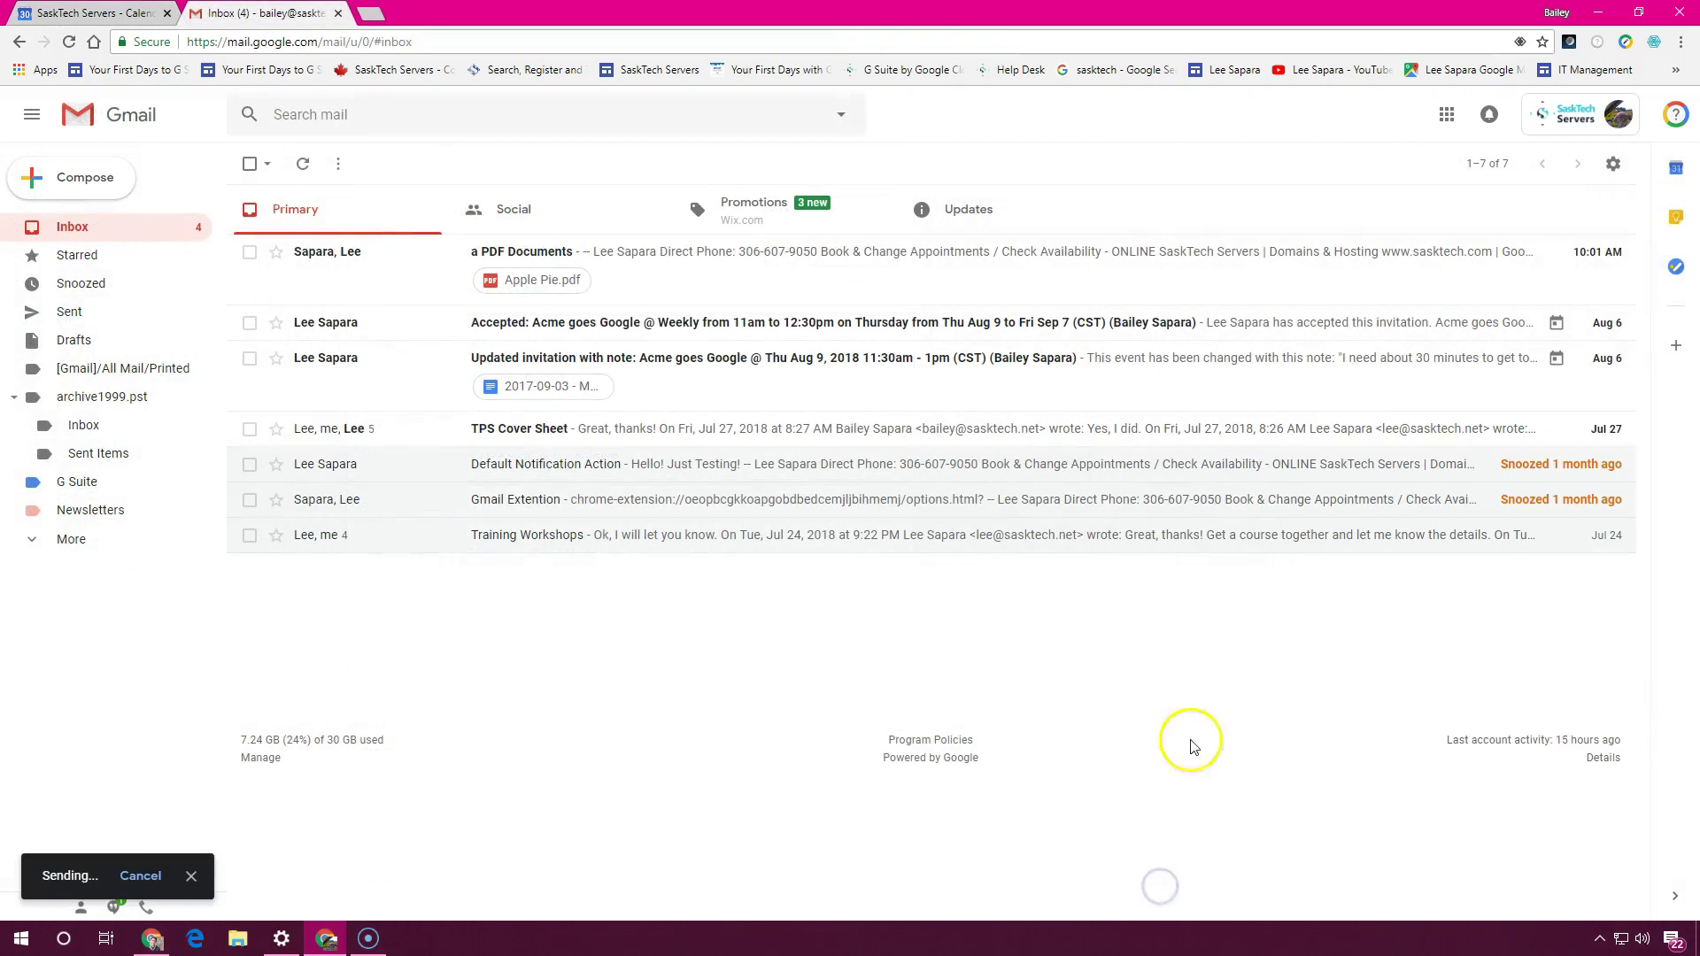
Close Gmail and share the calendar with the coworker with See all event details access
click(338, 13)
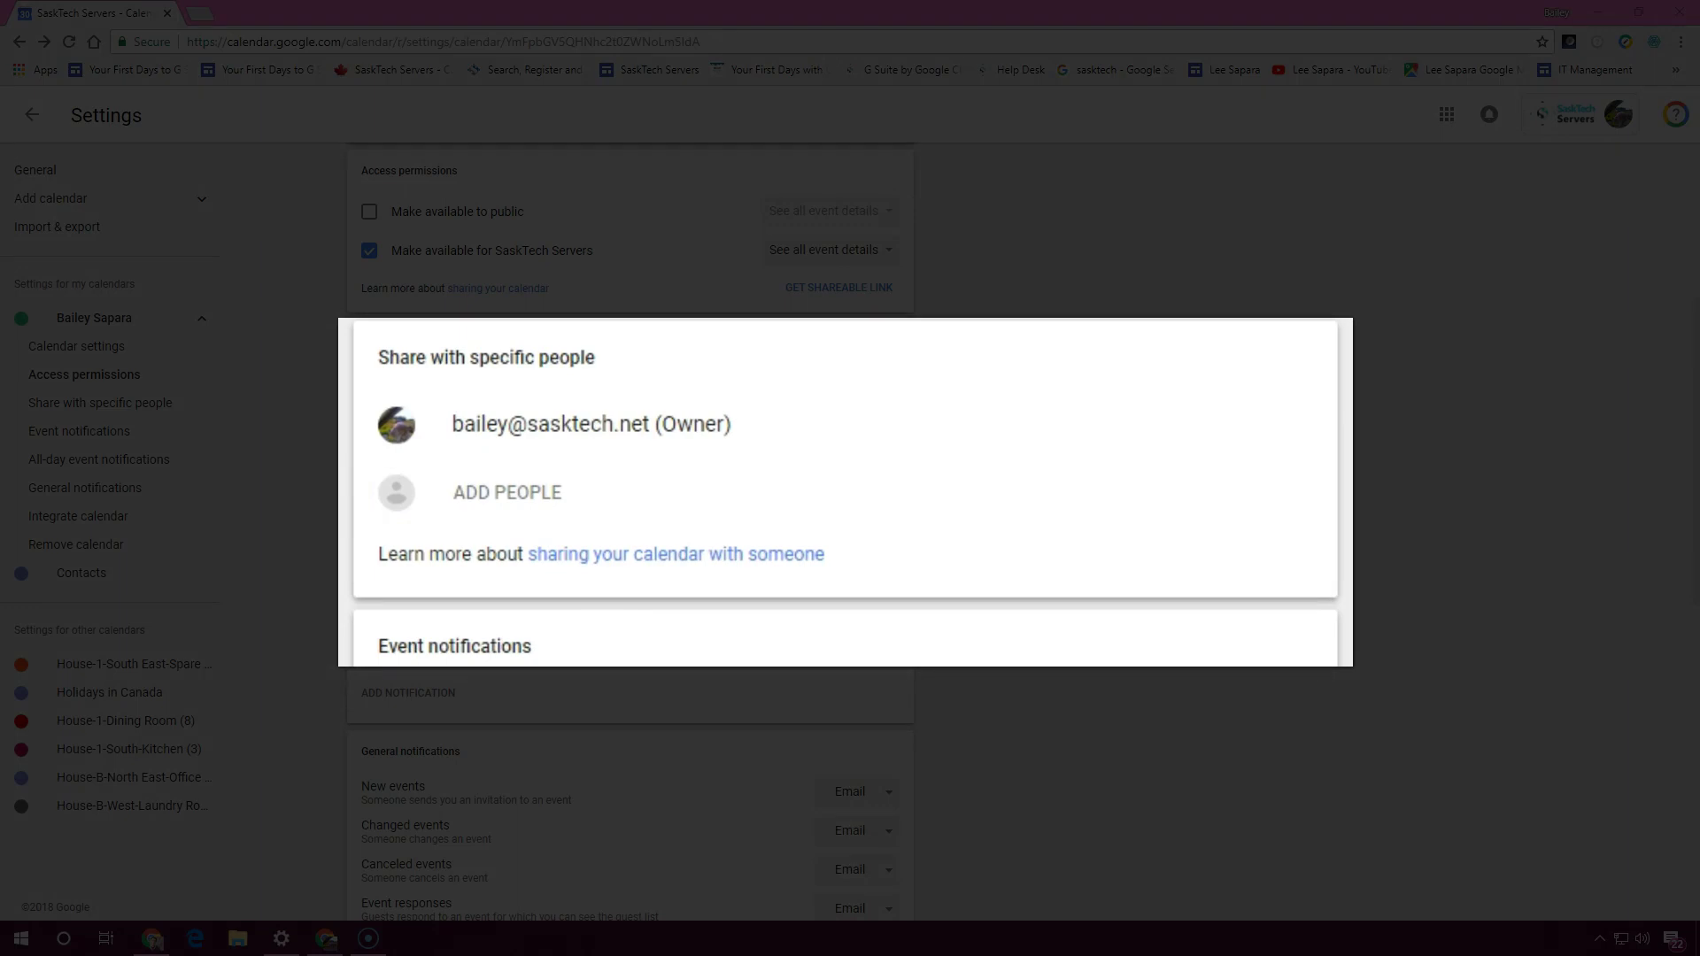
click(1225, 596)
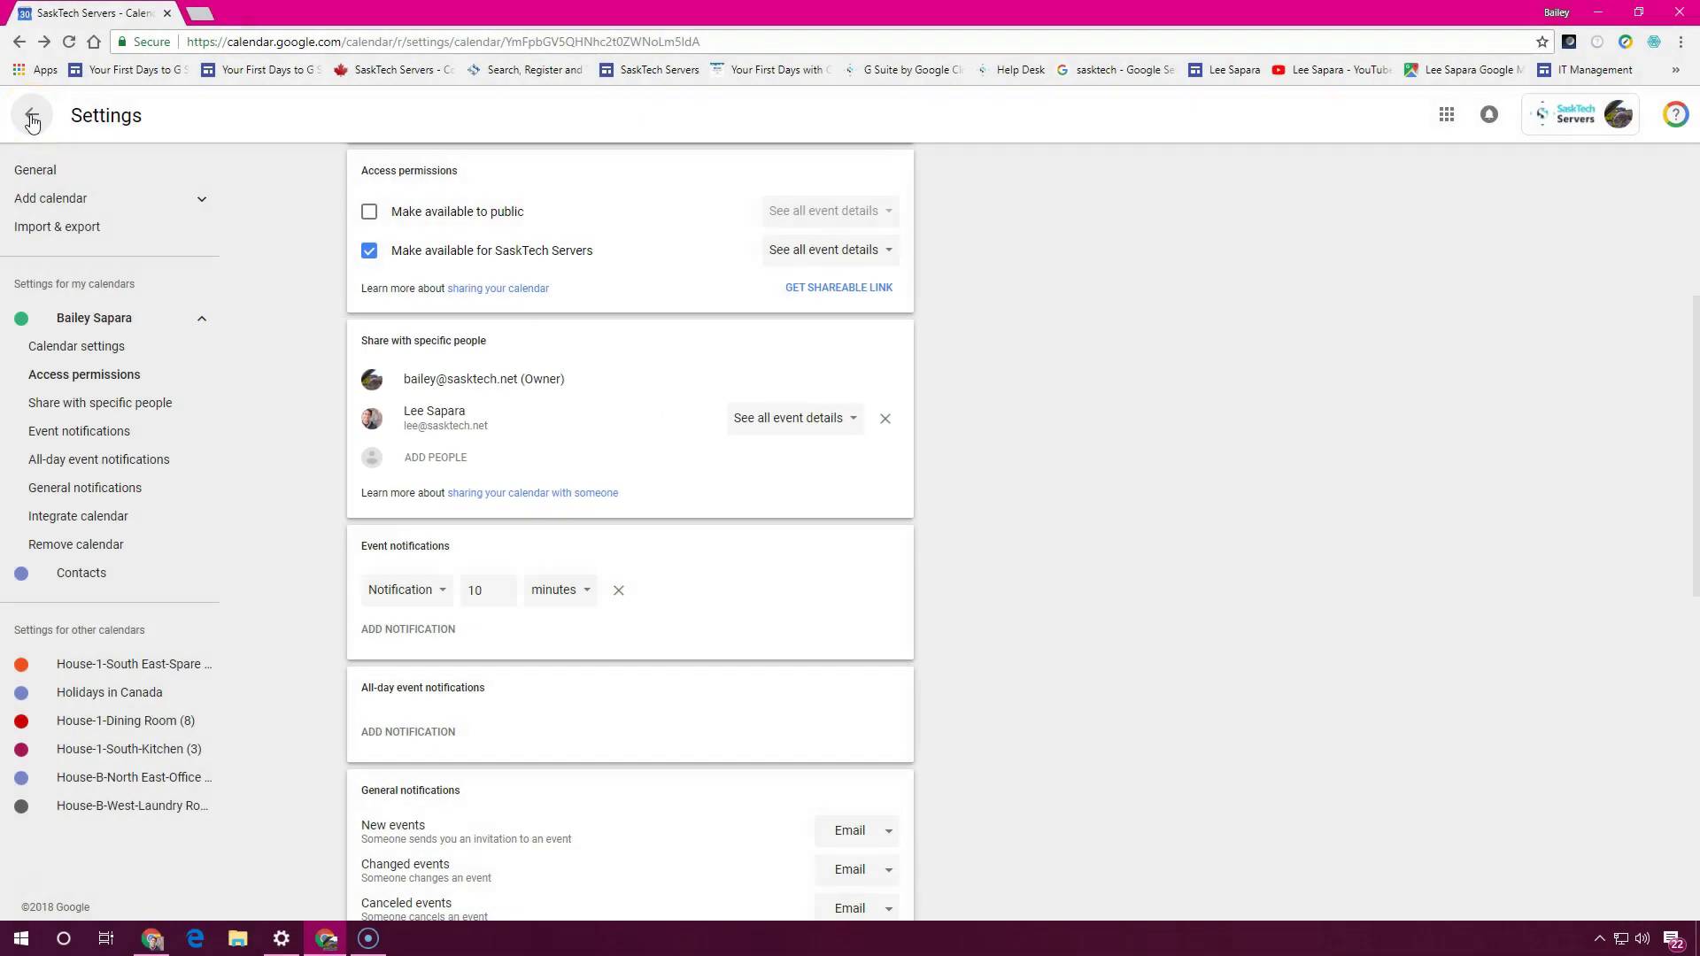
Back in month view, enter the coworker's e-mail address under Add a coworker's calendar
click(32, 118)
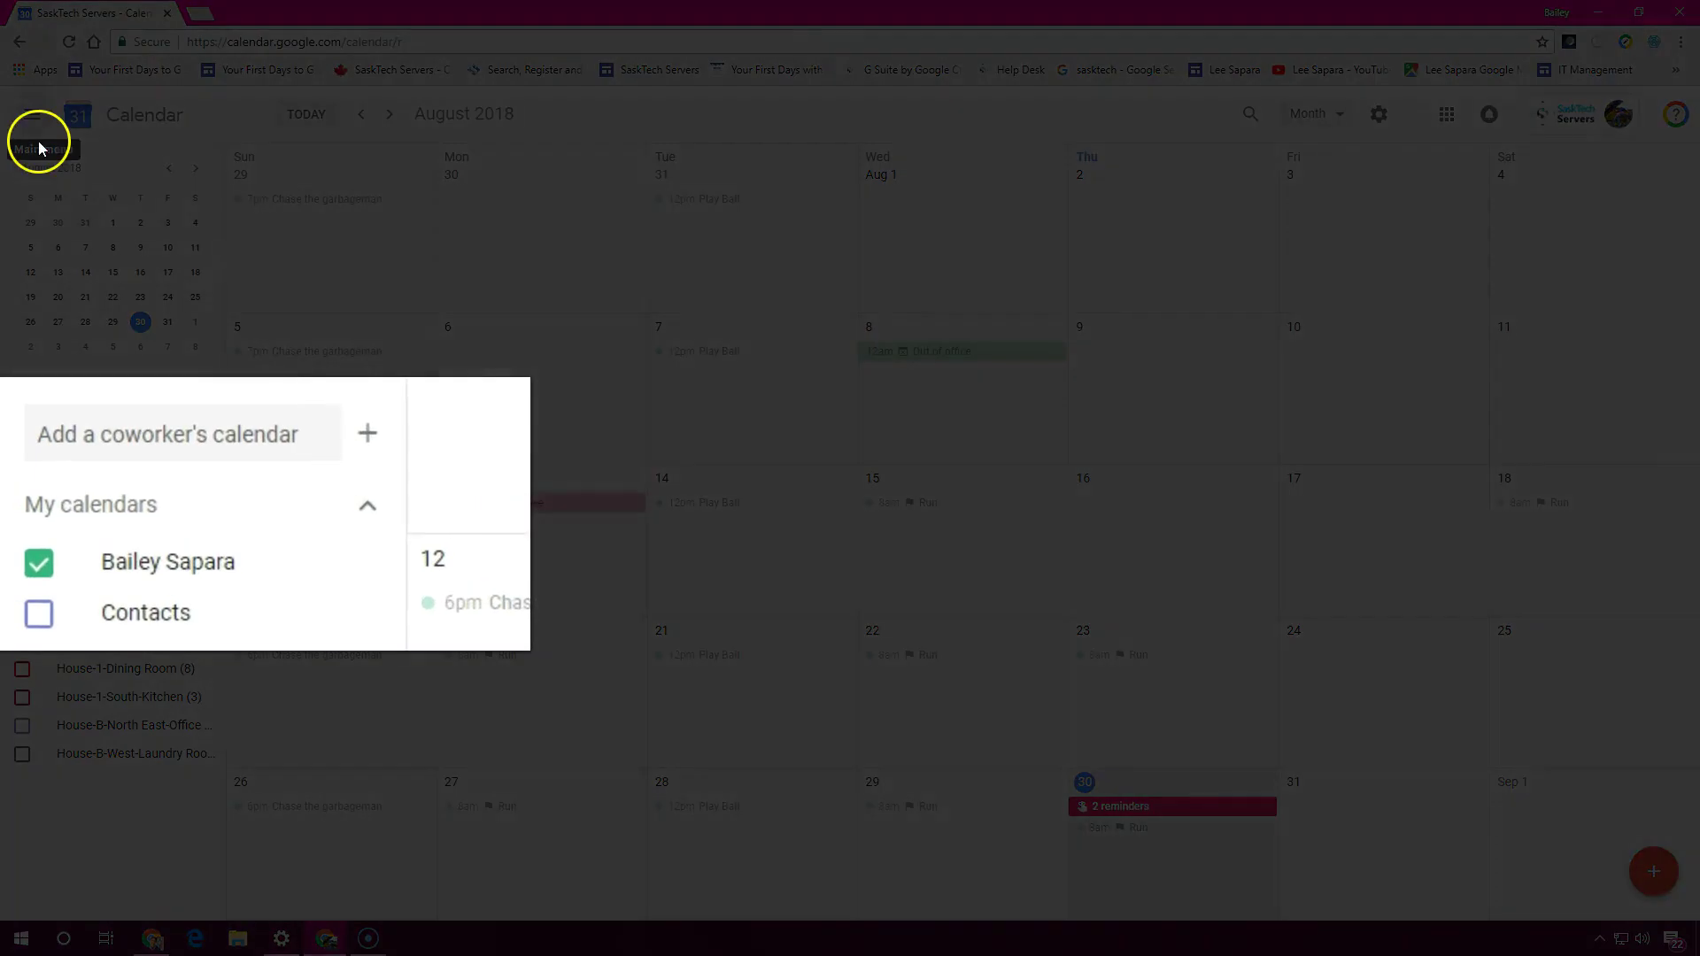
click(142, 434)
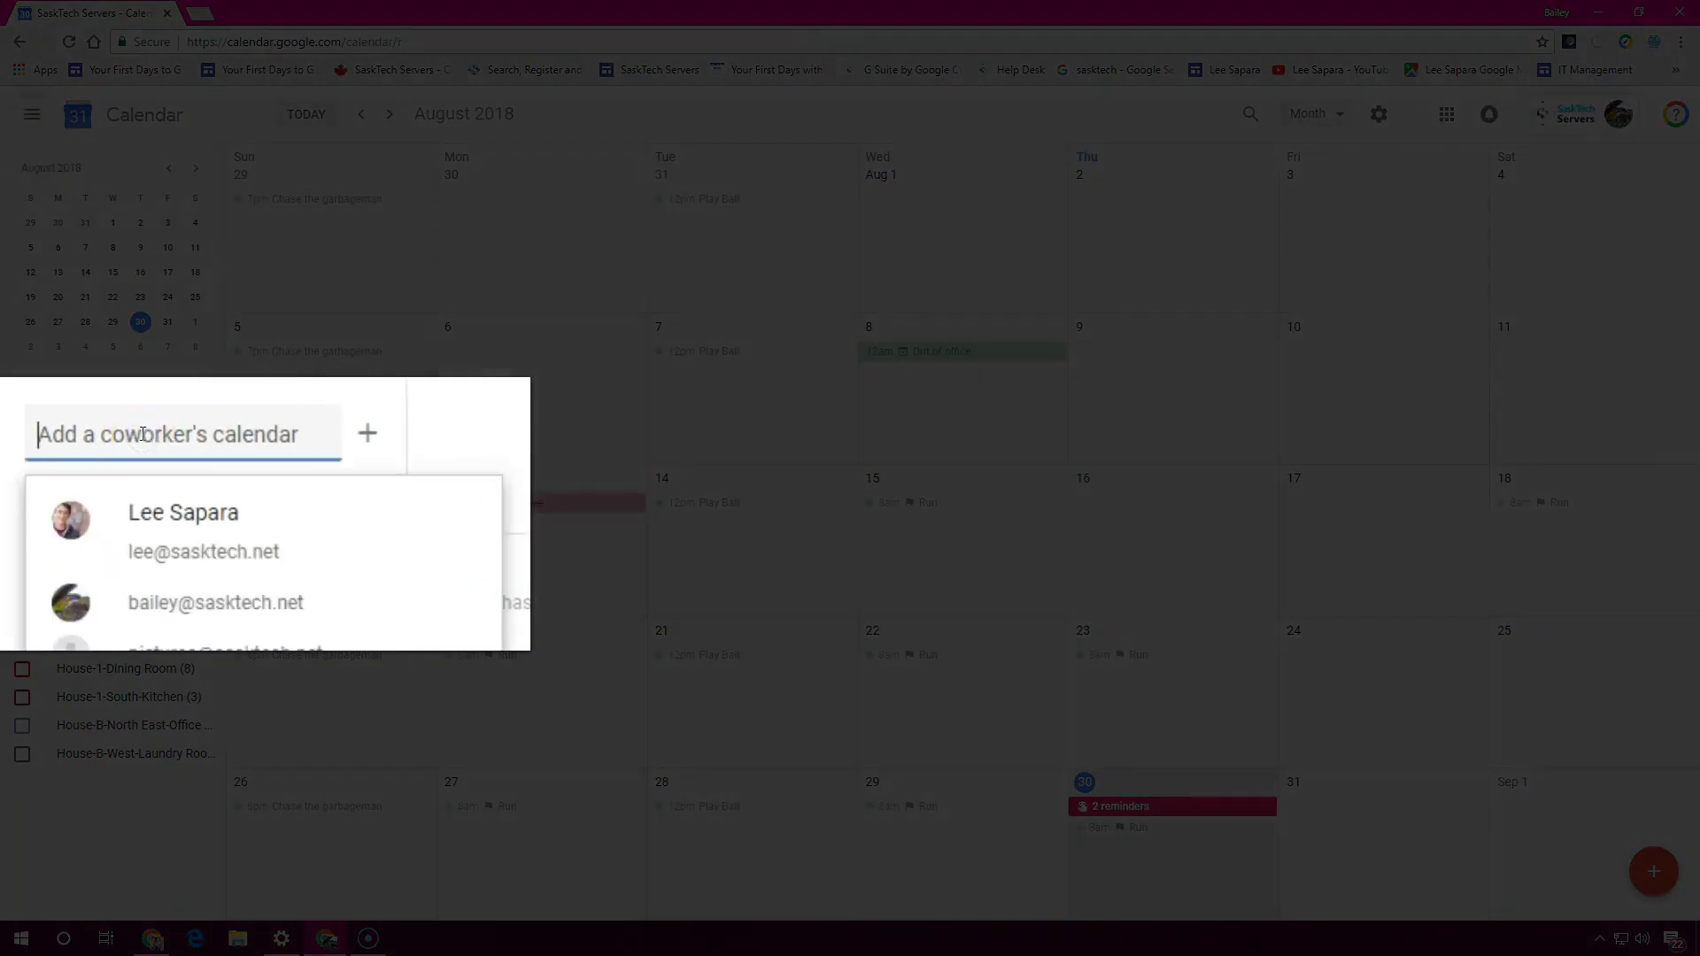
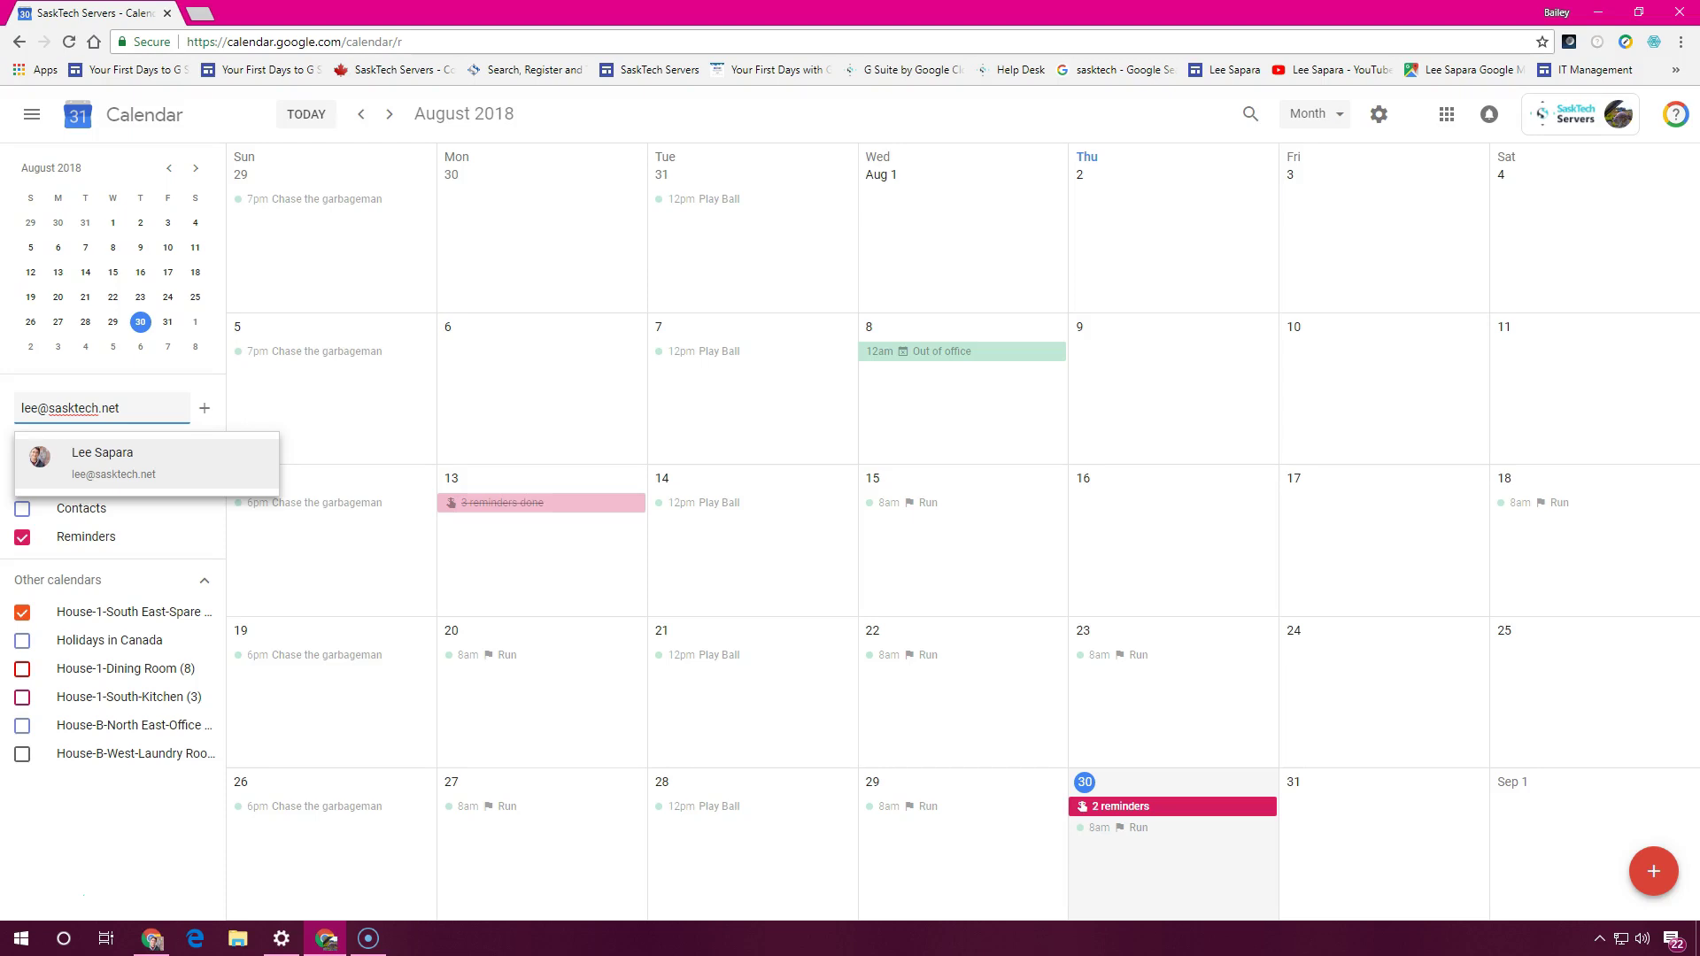
Pick the coworker from the suggestions and request access to their calendar
click(95, 479)
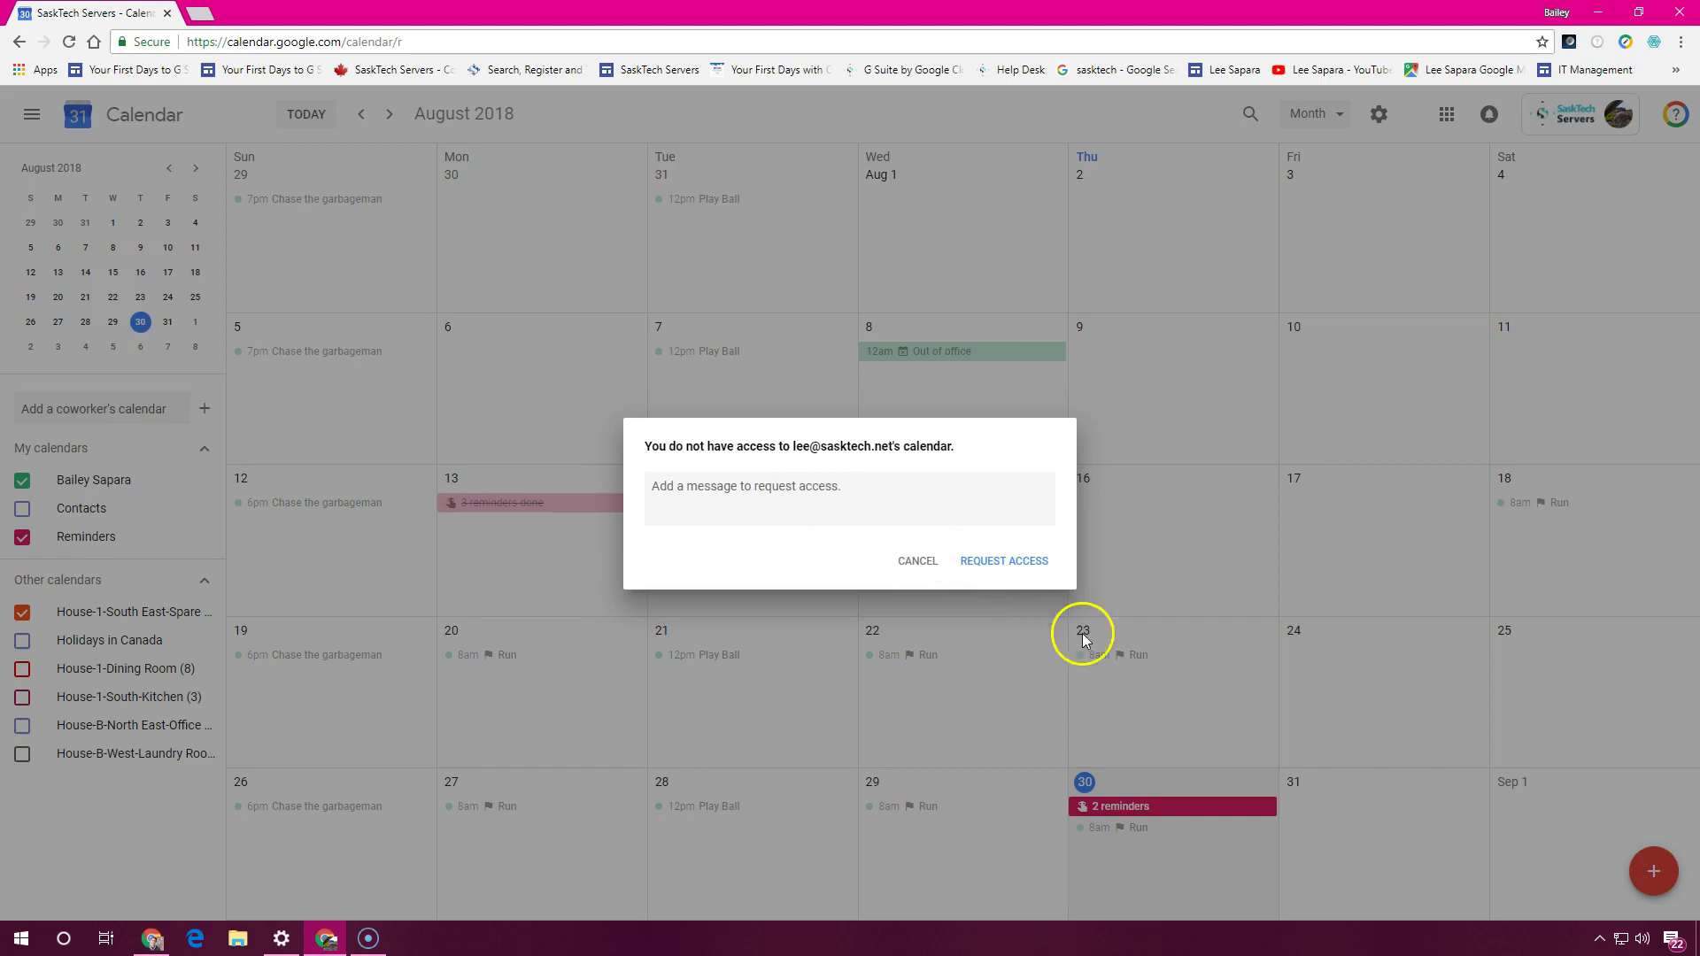
click(1007, 562)
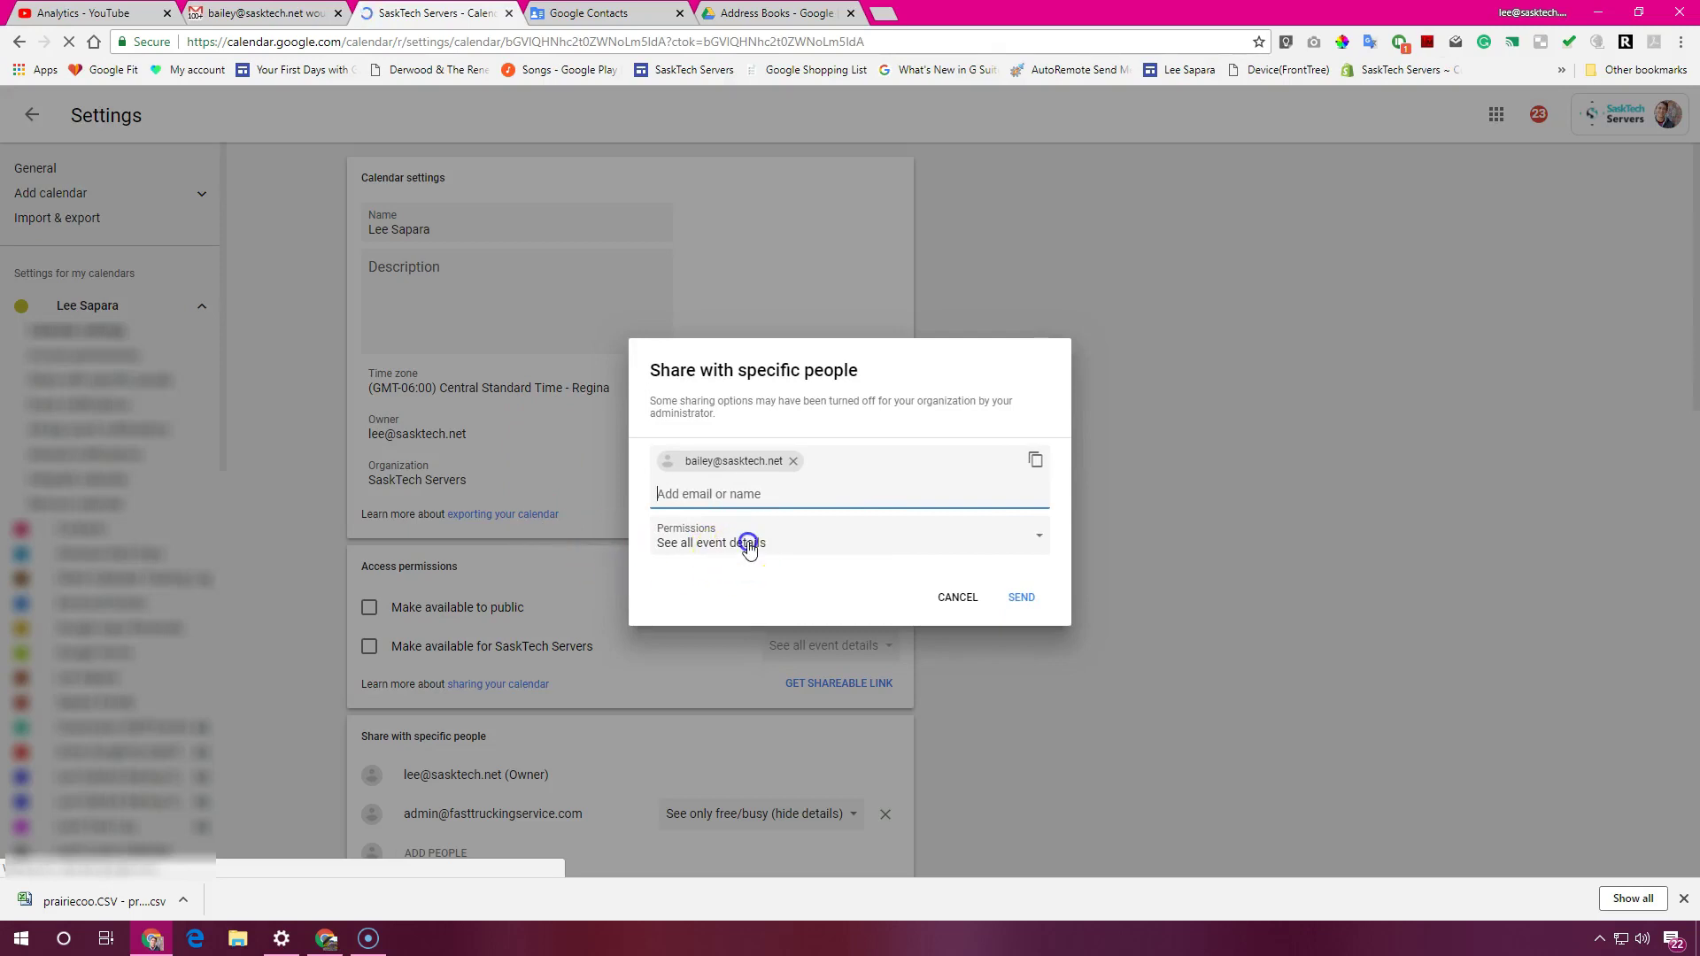
Share with the requester as See only free/busy (hide details) and send the invitation
click(746, 547)
drag(748, 549, 799, 522)
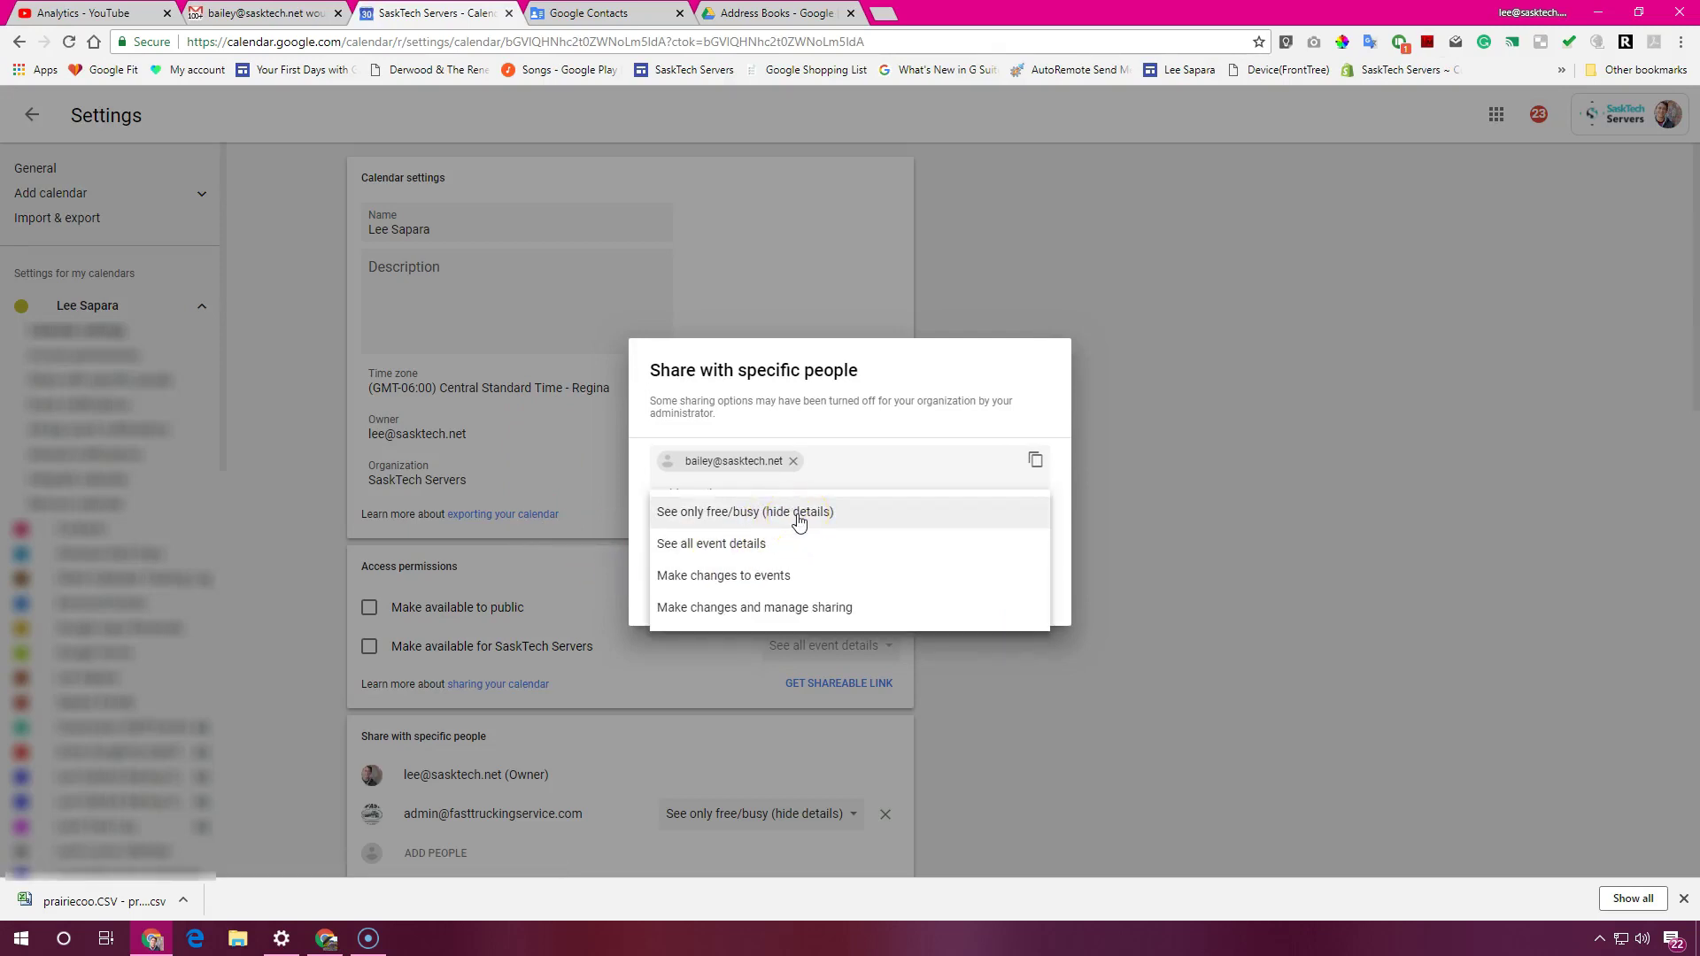
click(797, 515)
click(1027, 602)
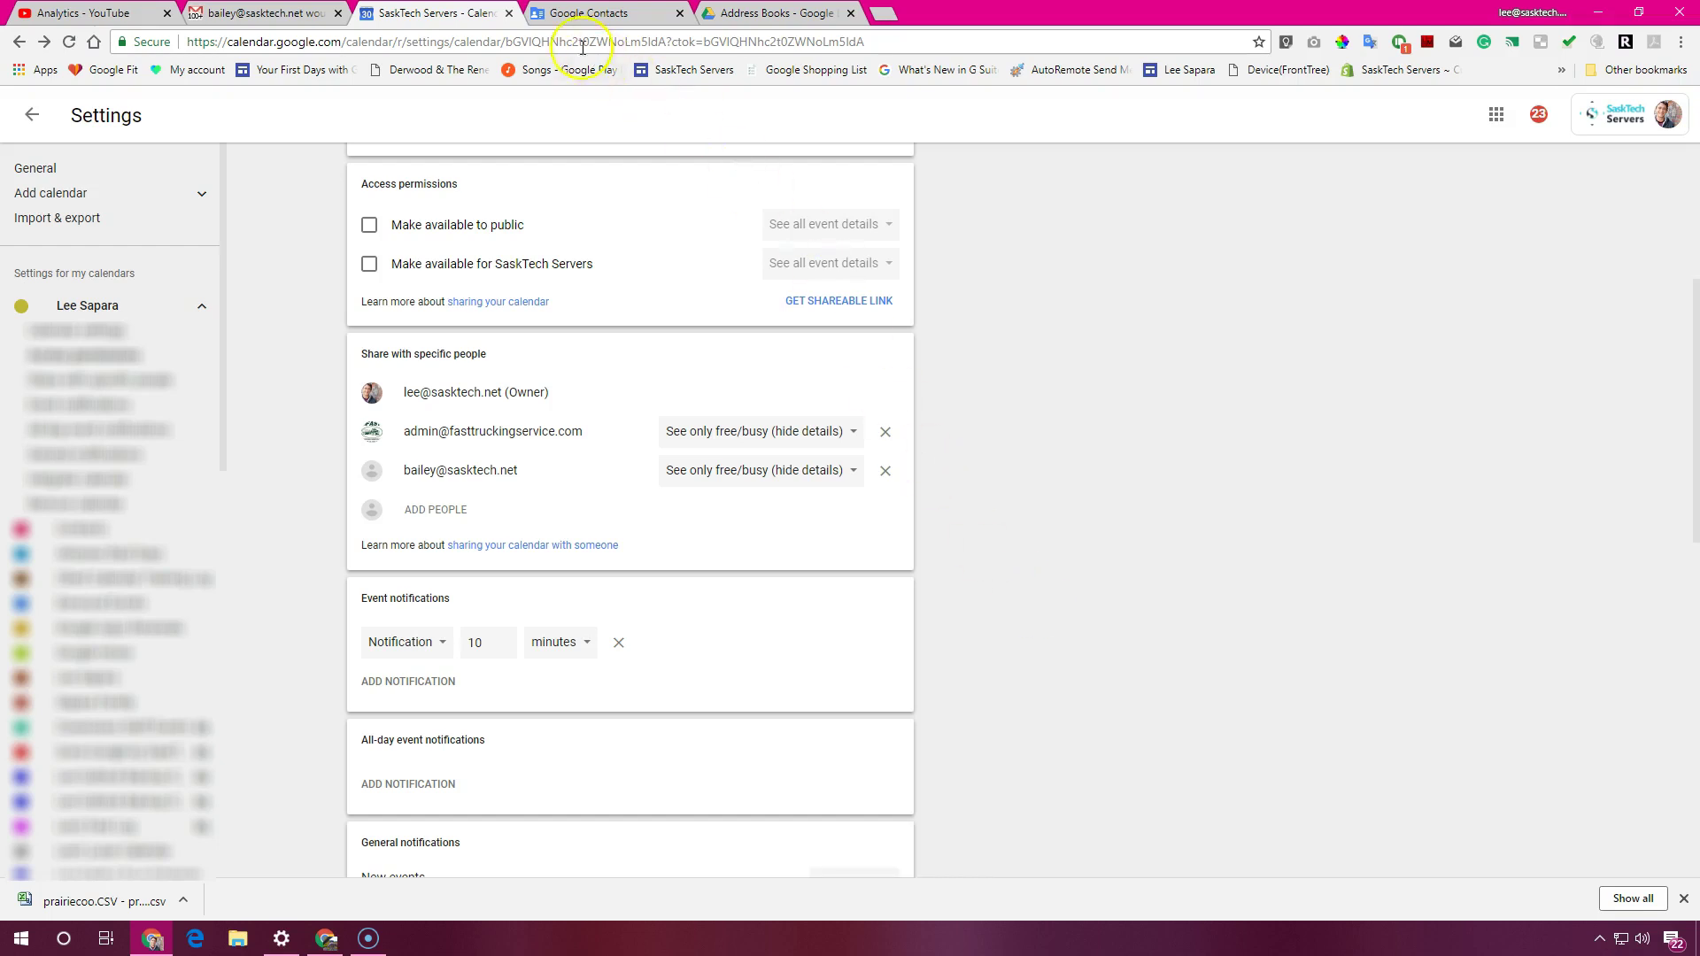
click(1598, 13)
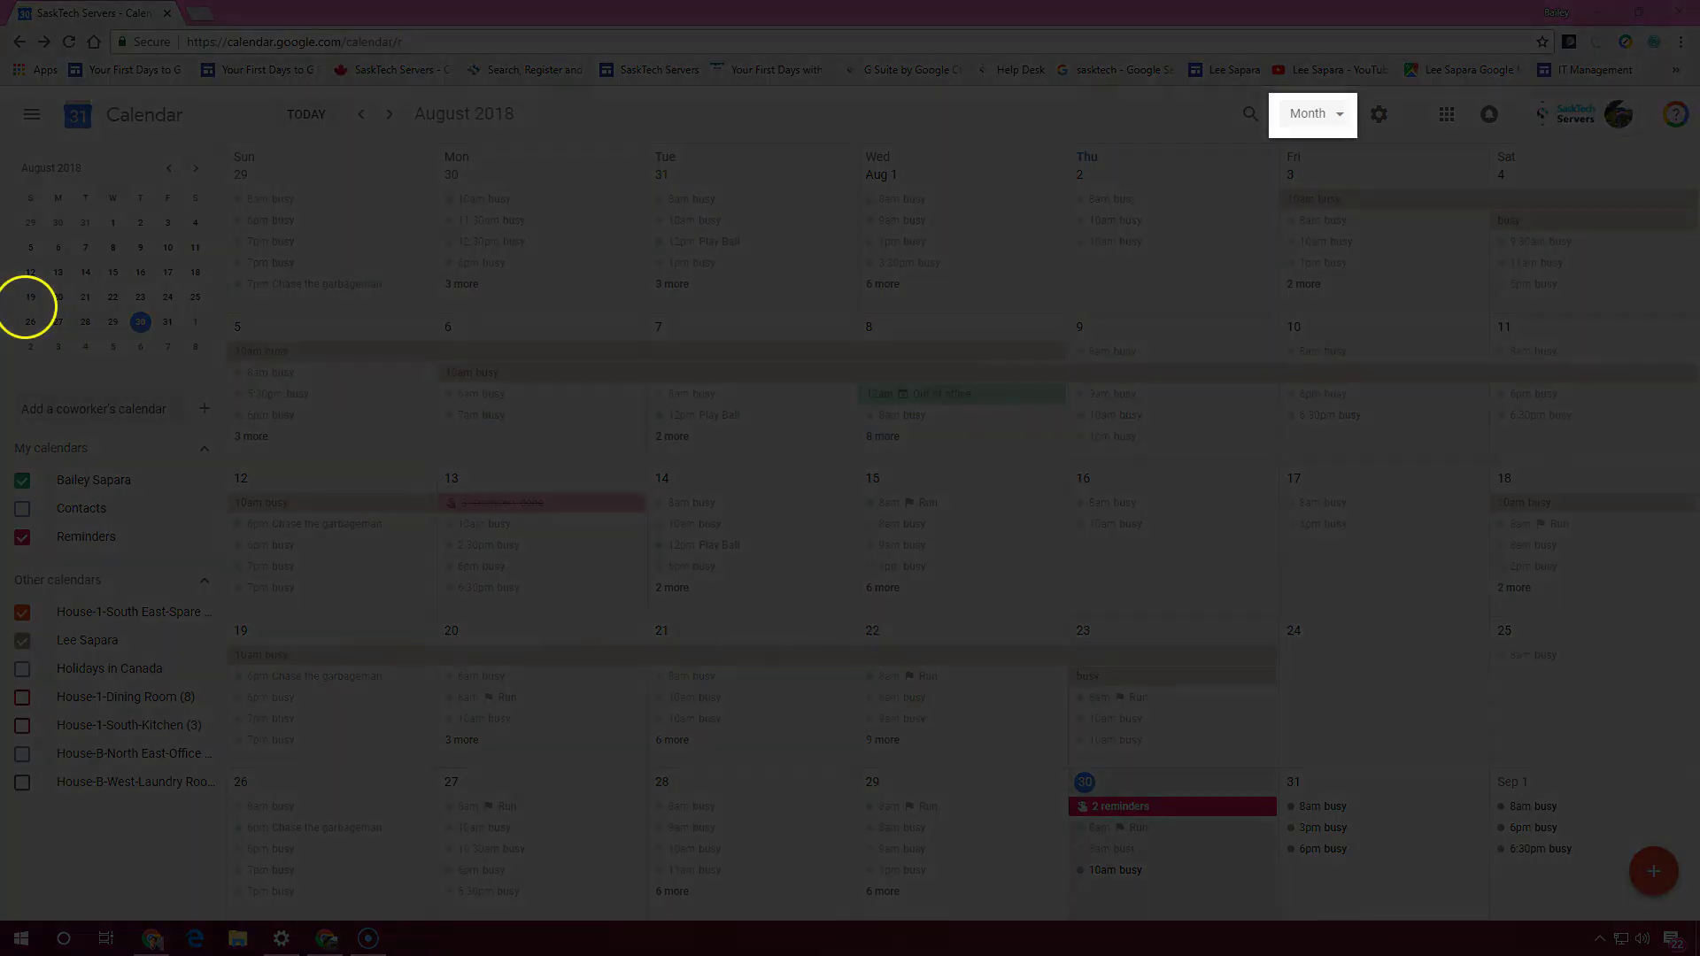
Switch to Day view and hide the House-1-South East-Spare room calendar
click(1325, 113)
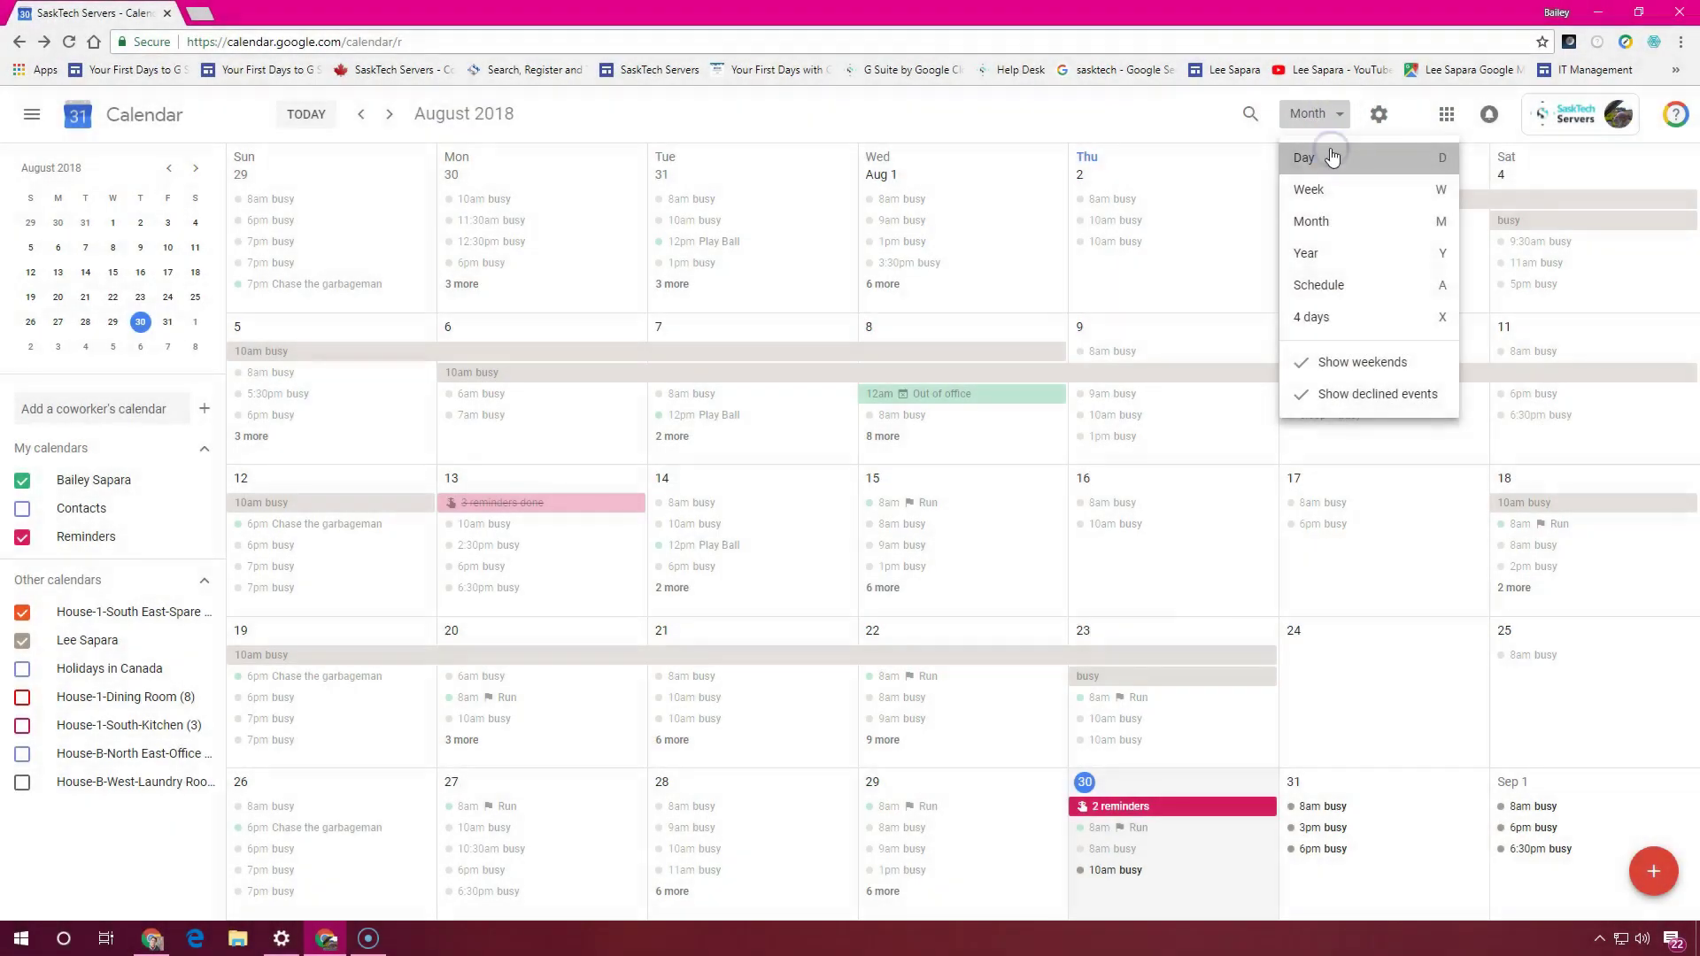
click(1331, 155)
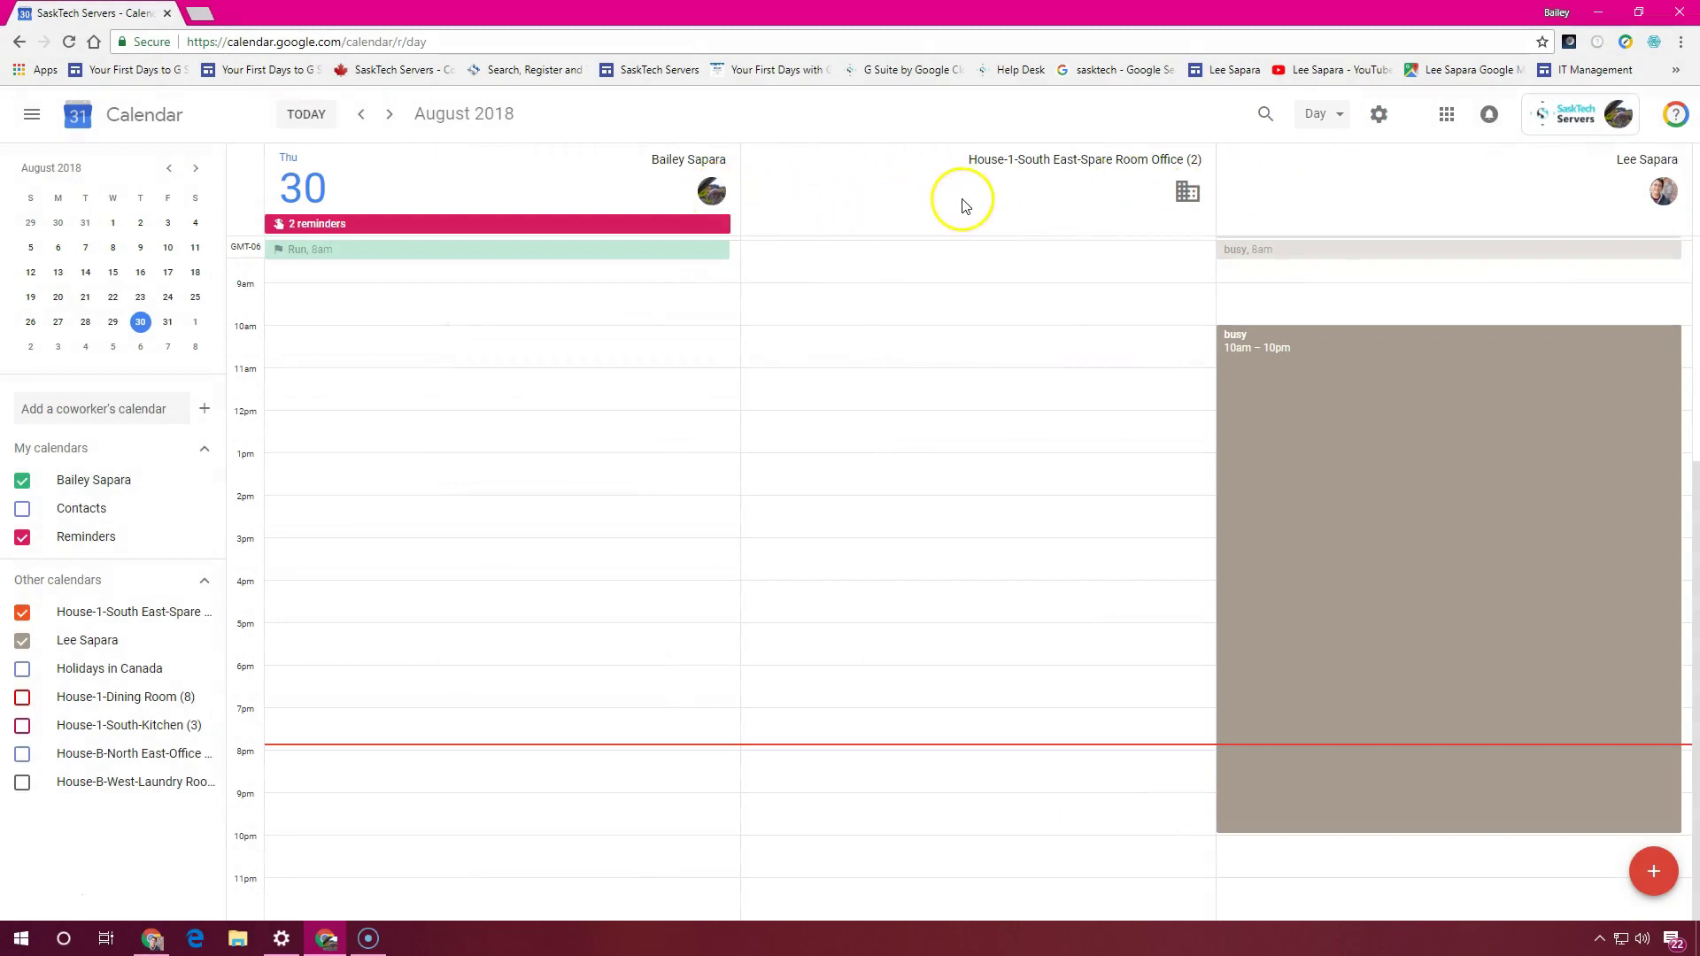
click(22, 618)
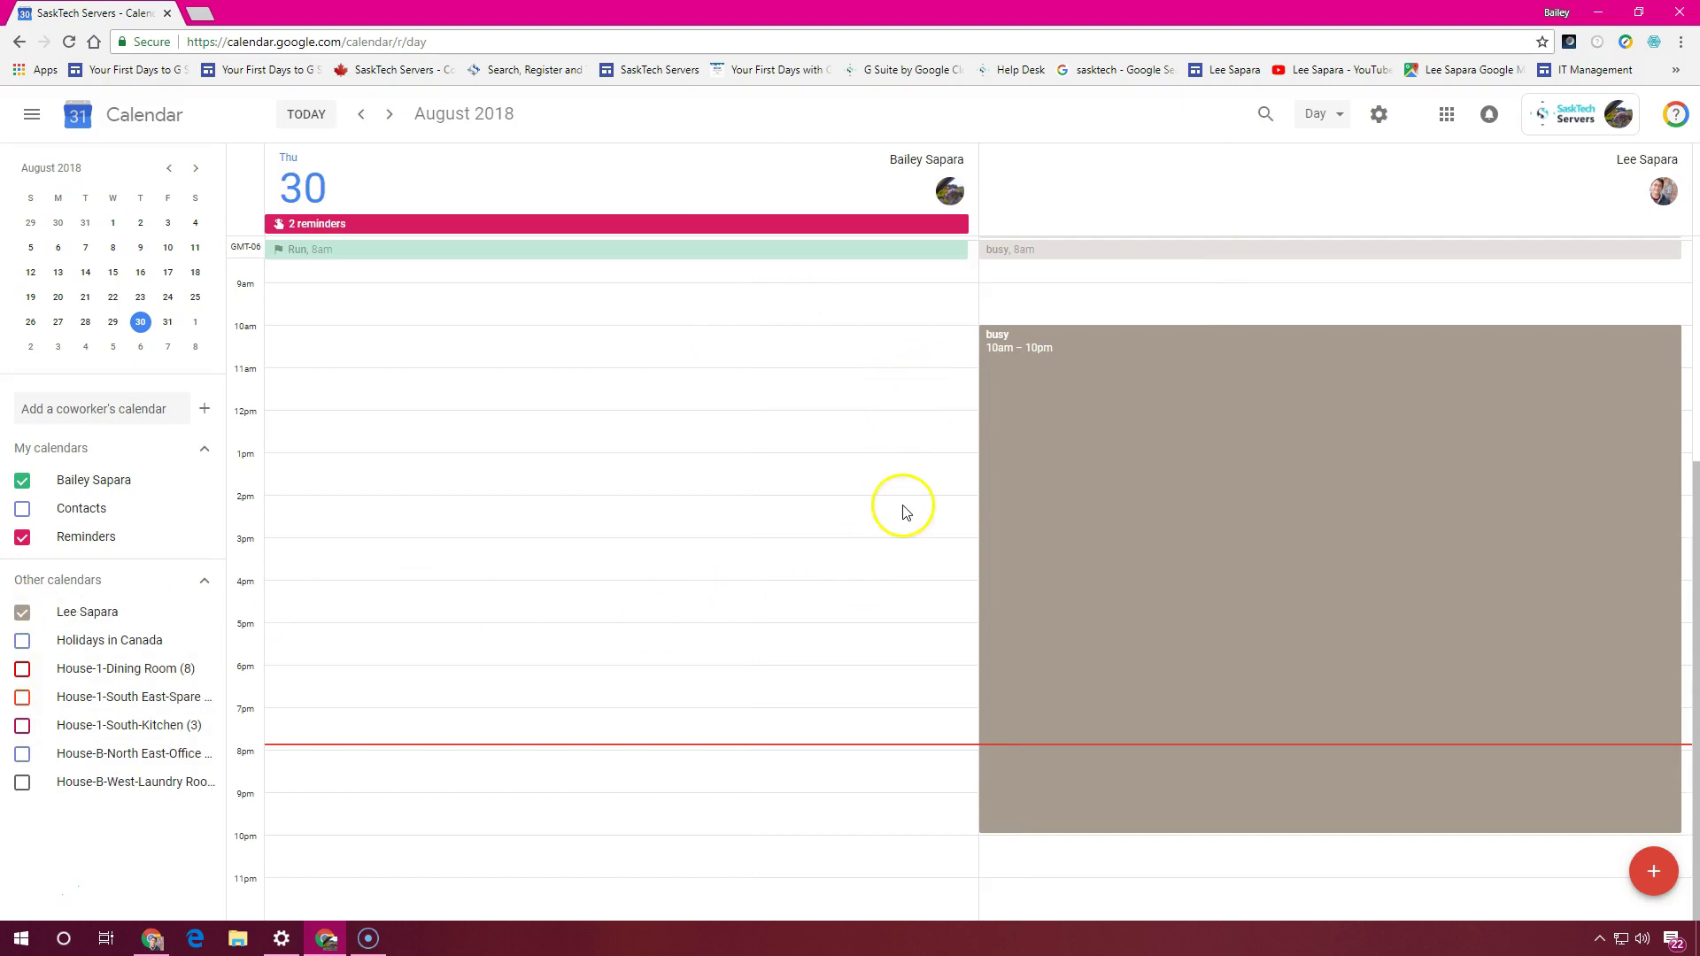
Advance to Friday 31 August, display only your own calendar, then switch to Week view
click(391, 116)
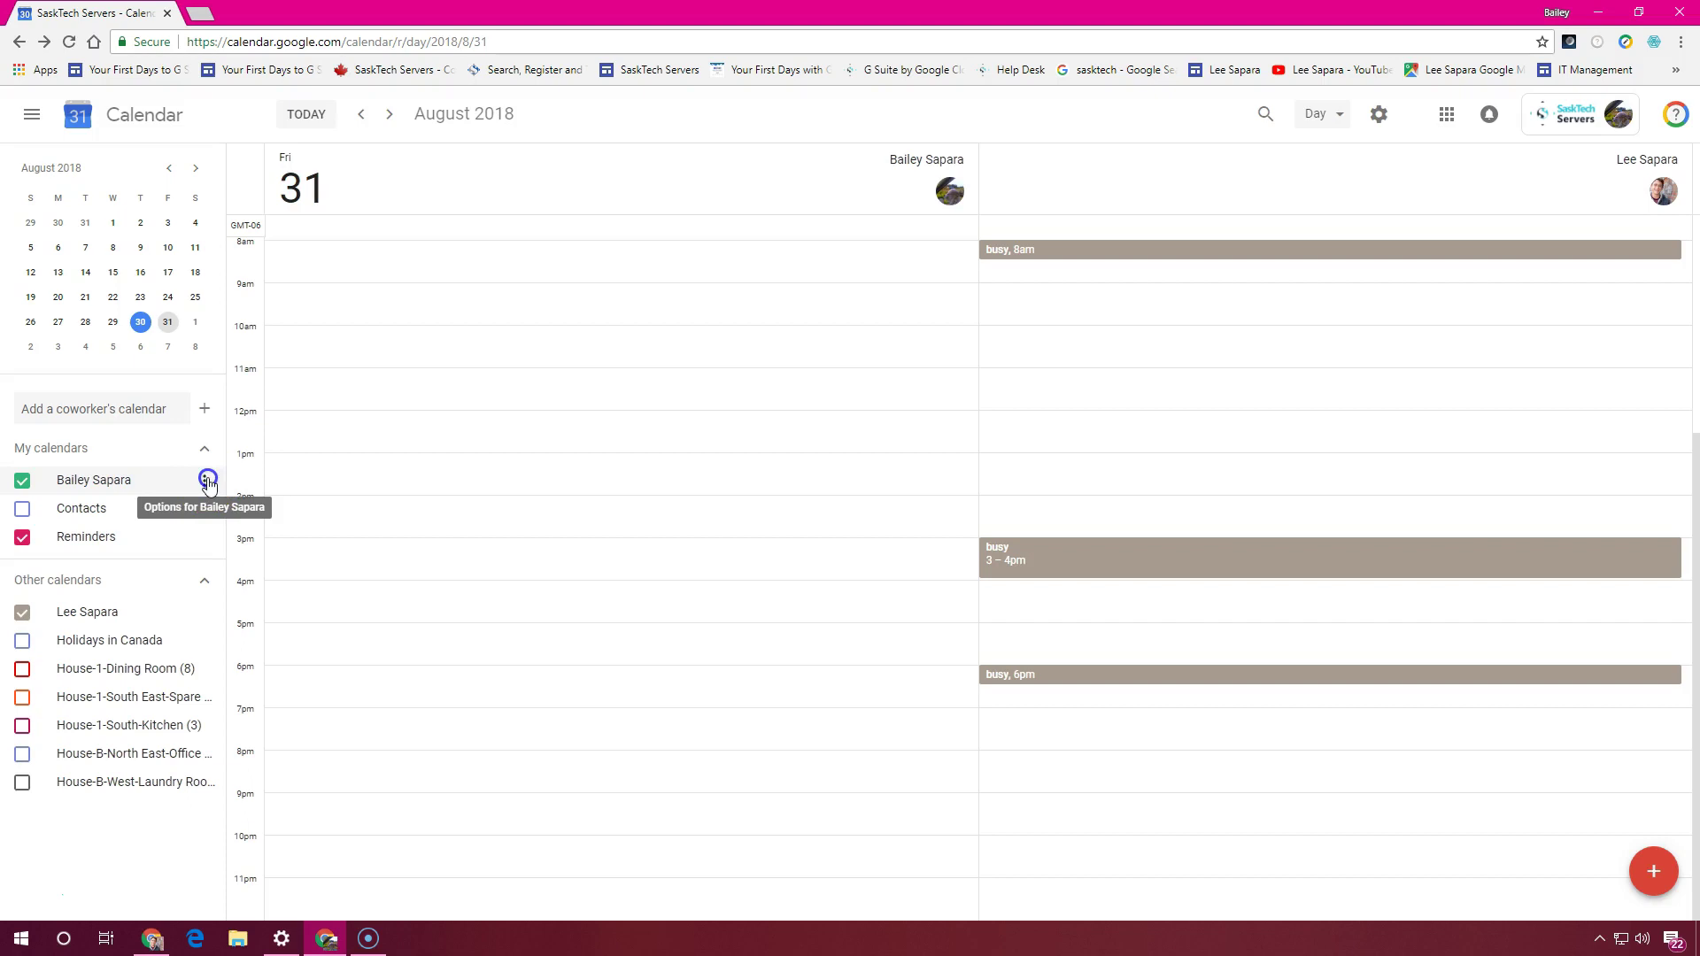
click(207, 481)
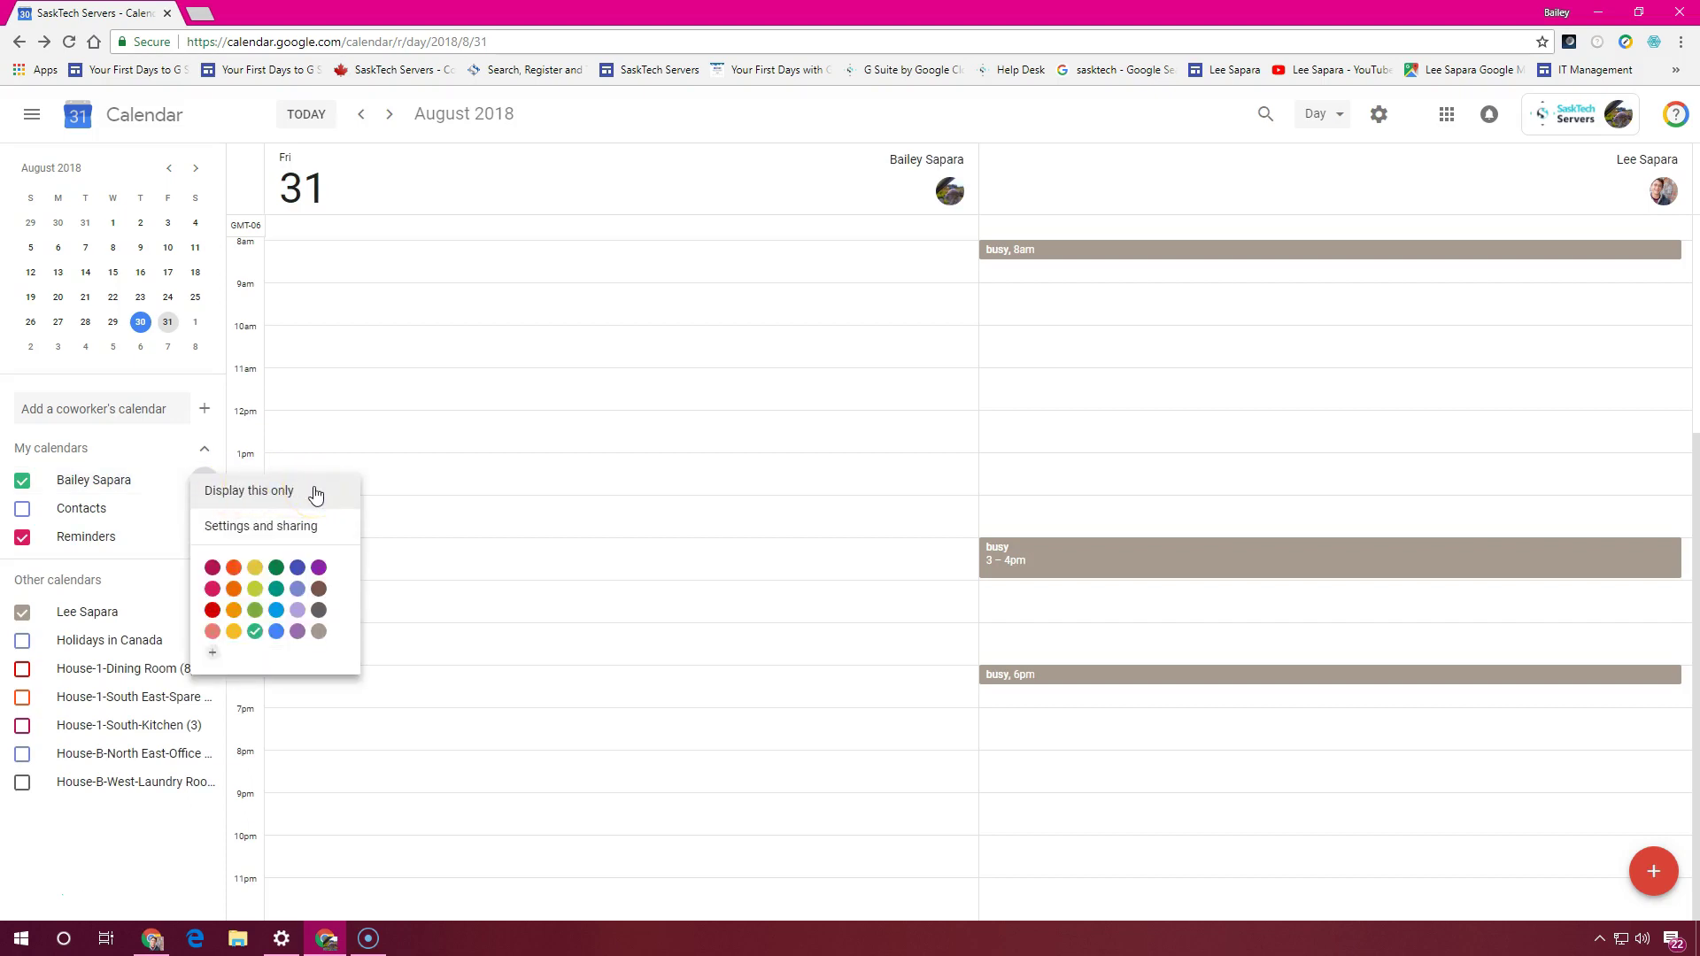
click(315, 492)
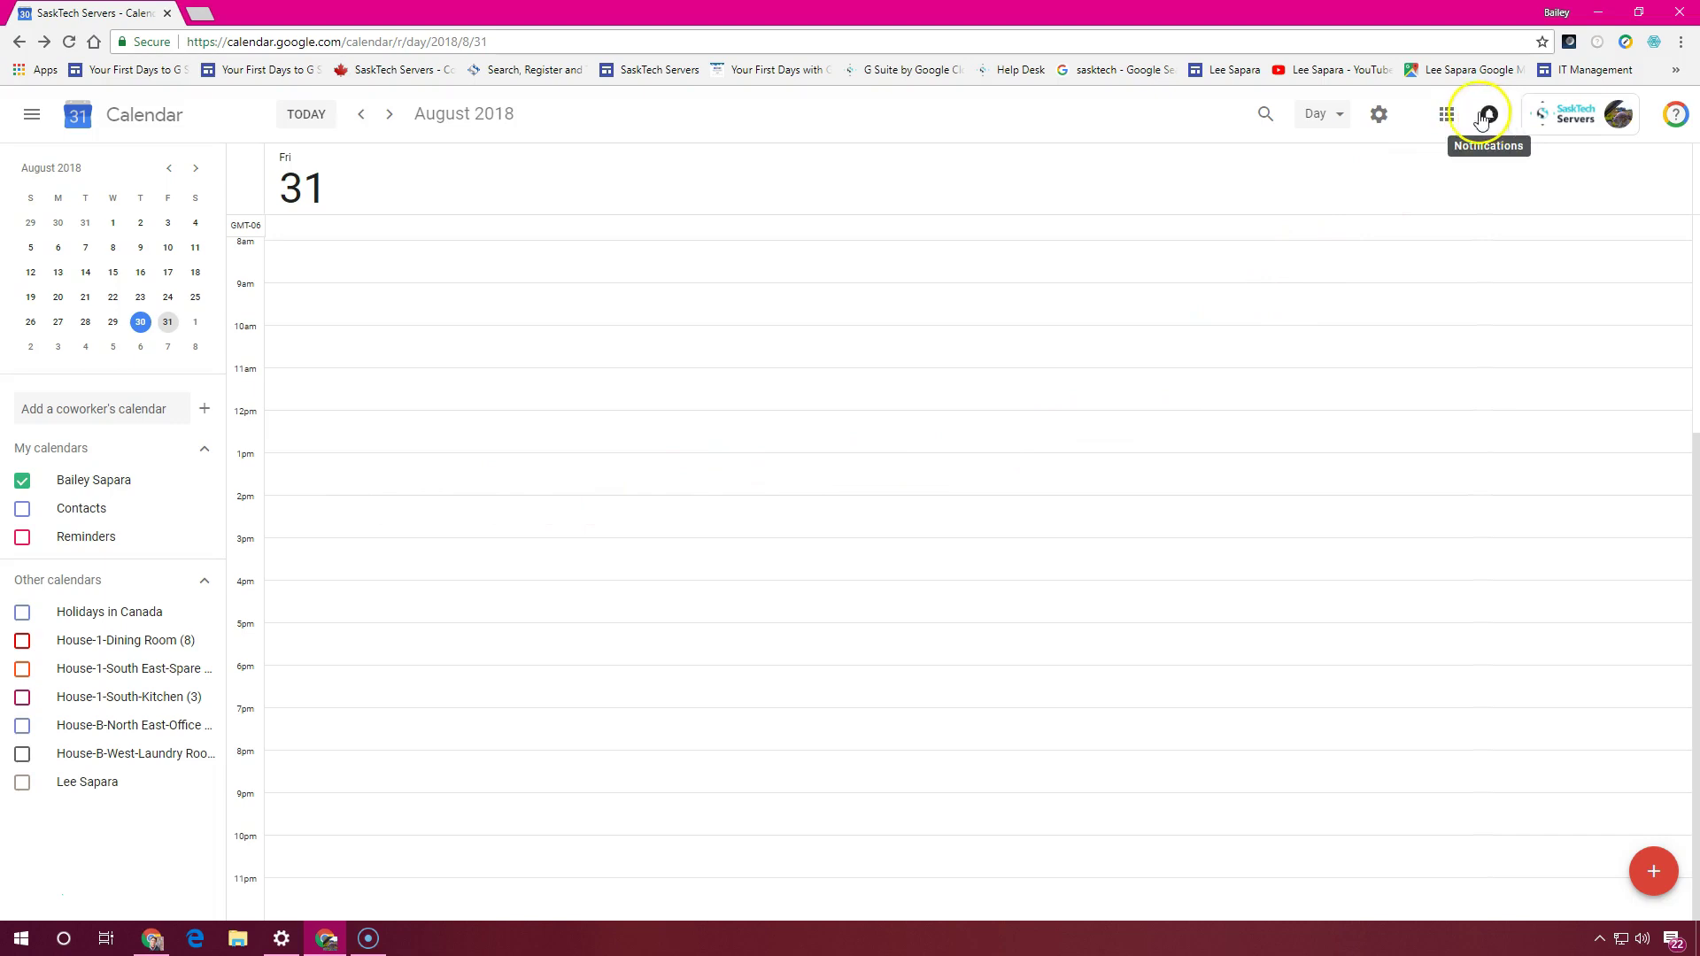
click(1311, 113)
click(1319, 186)
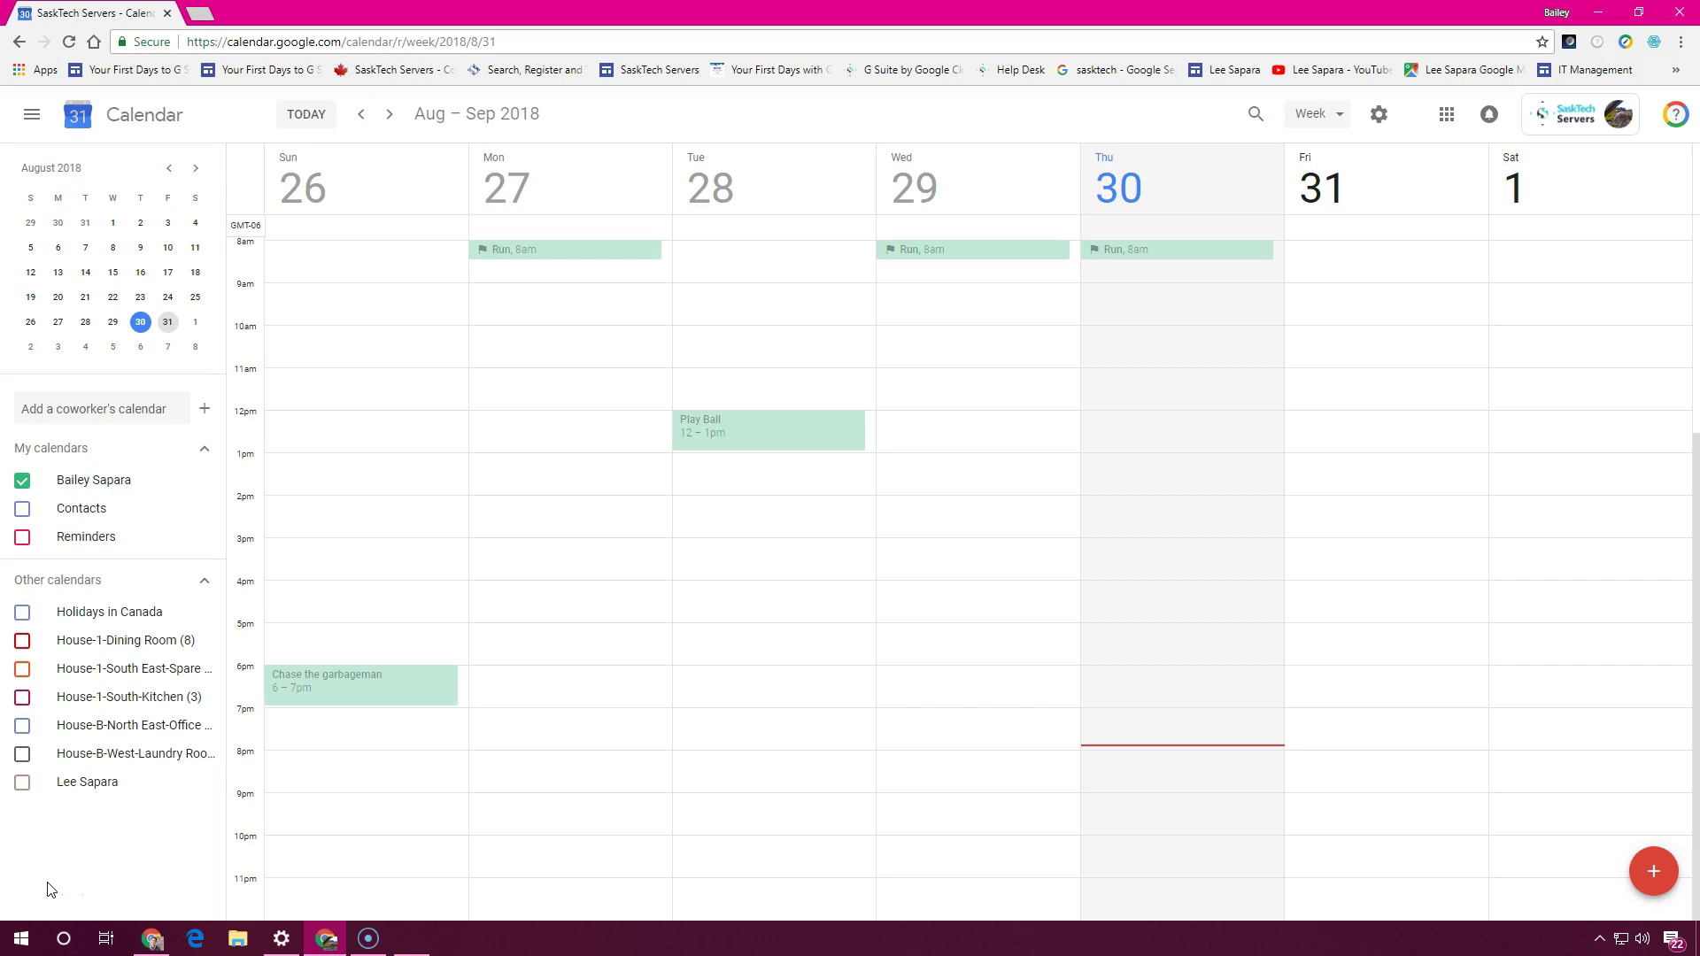
Show the add-calendar choices: New calendar, Browse resources, From URL, Import
mouse_move(113, 790)
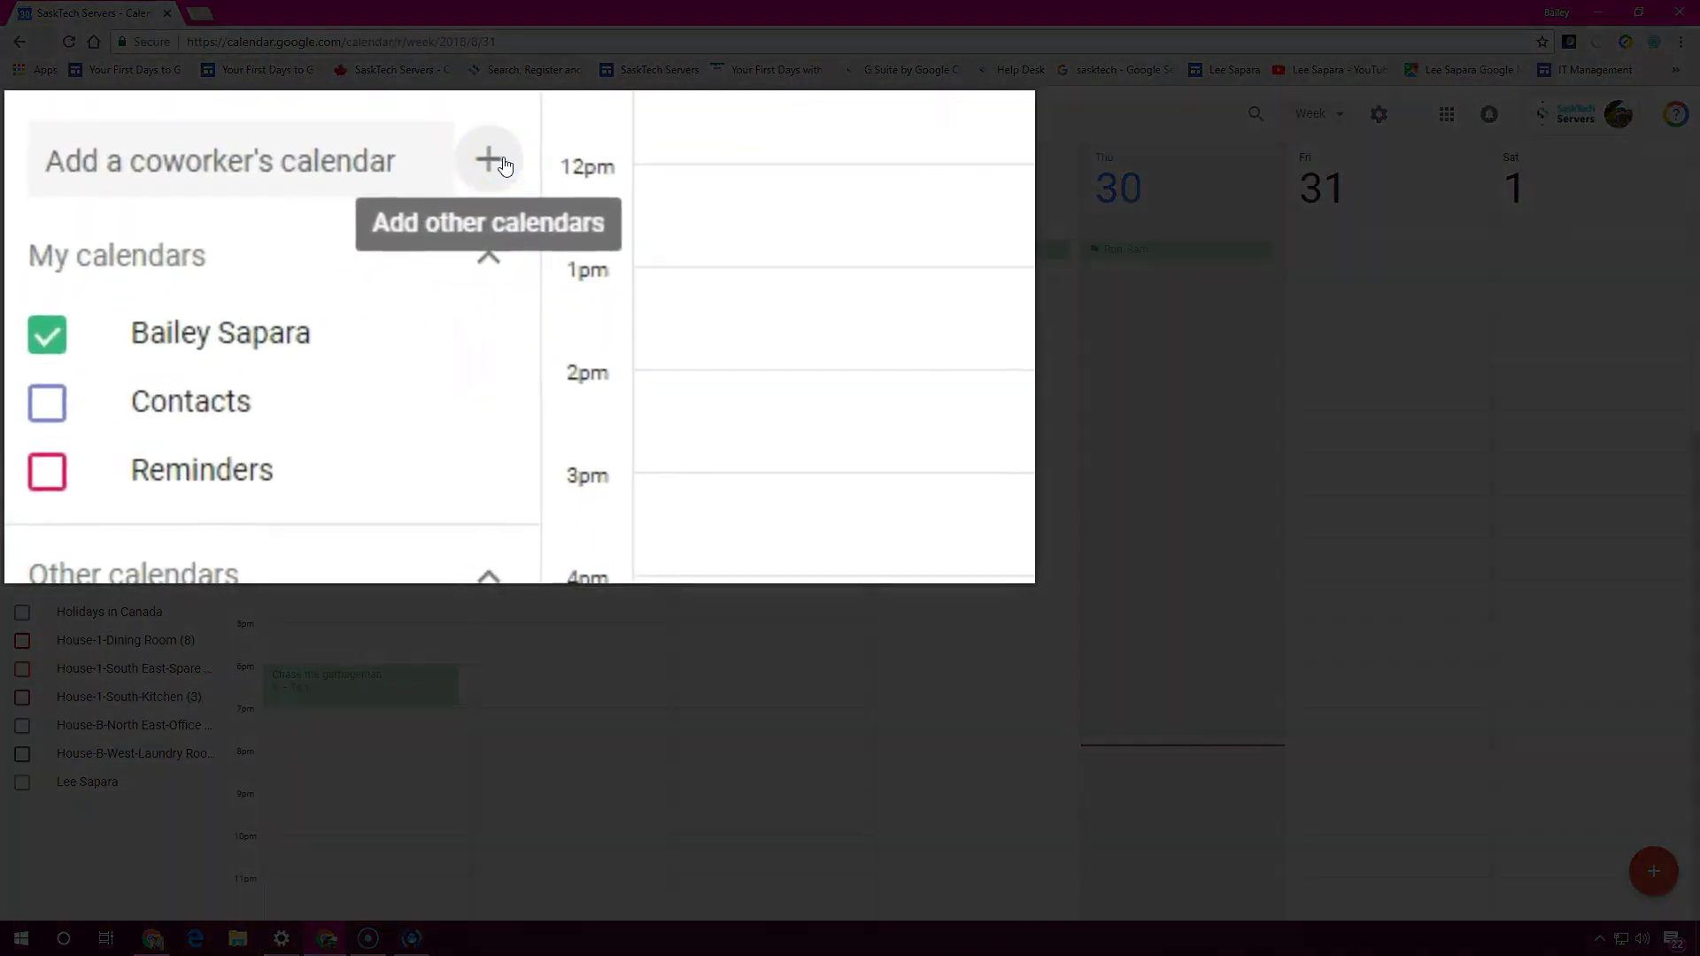
click(503, 165)
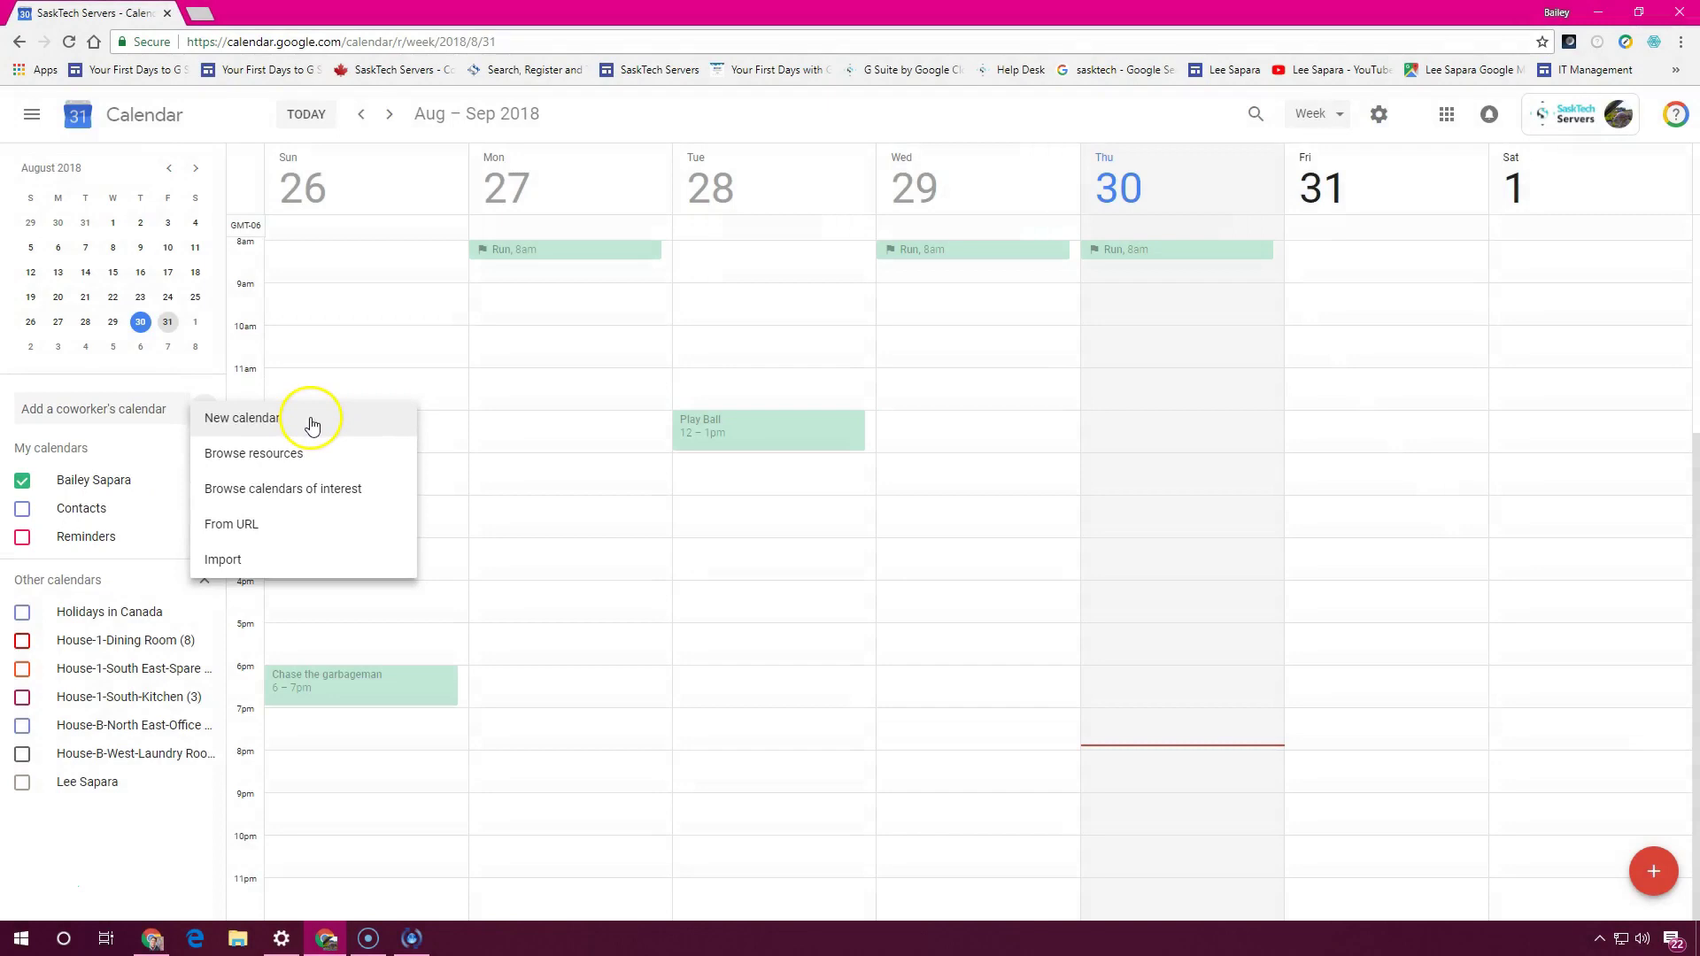
Create a new calendar named 'Team SaskTech' with description 'a Shared Calendar for SaskTech Servers Staff'
click(313, 424)
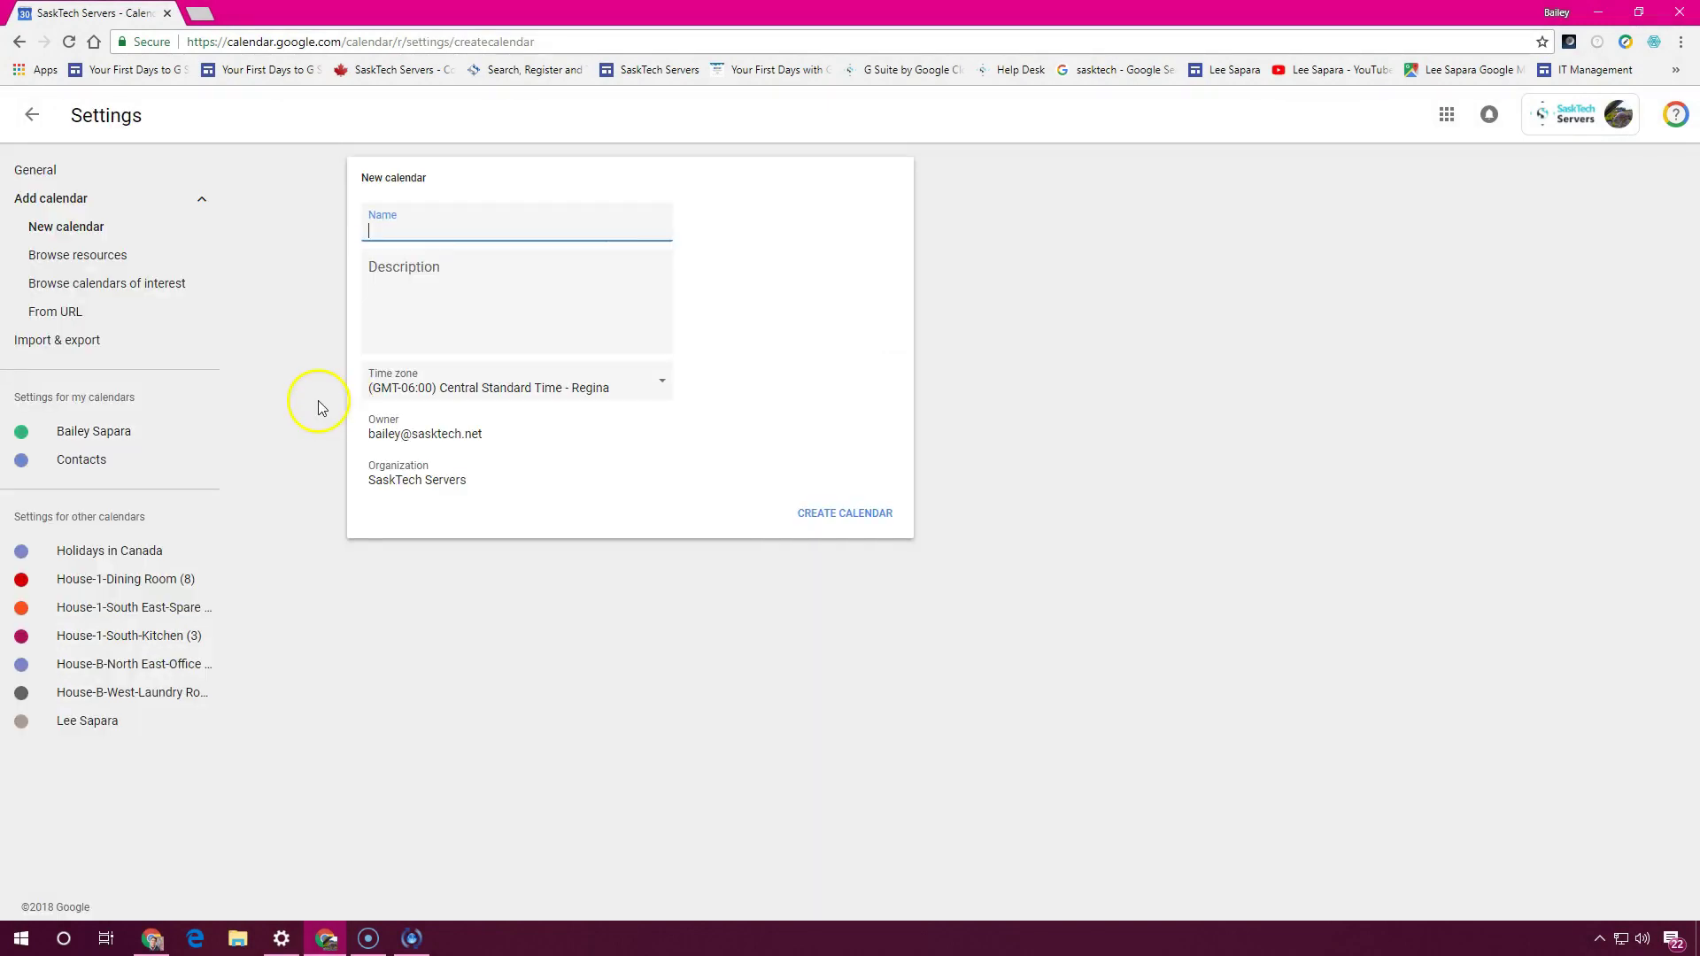
text(Team SaskTech)
key(Tab)
text(a Shared Calendar for SaskTech Servers Staff)
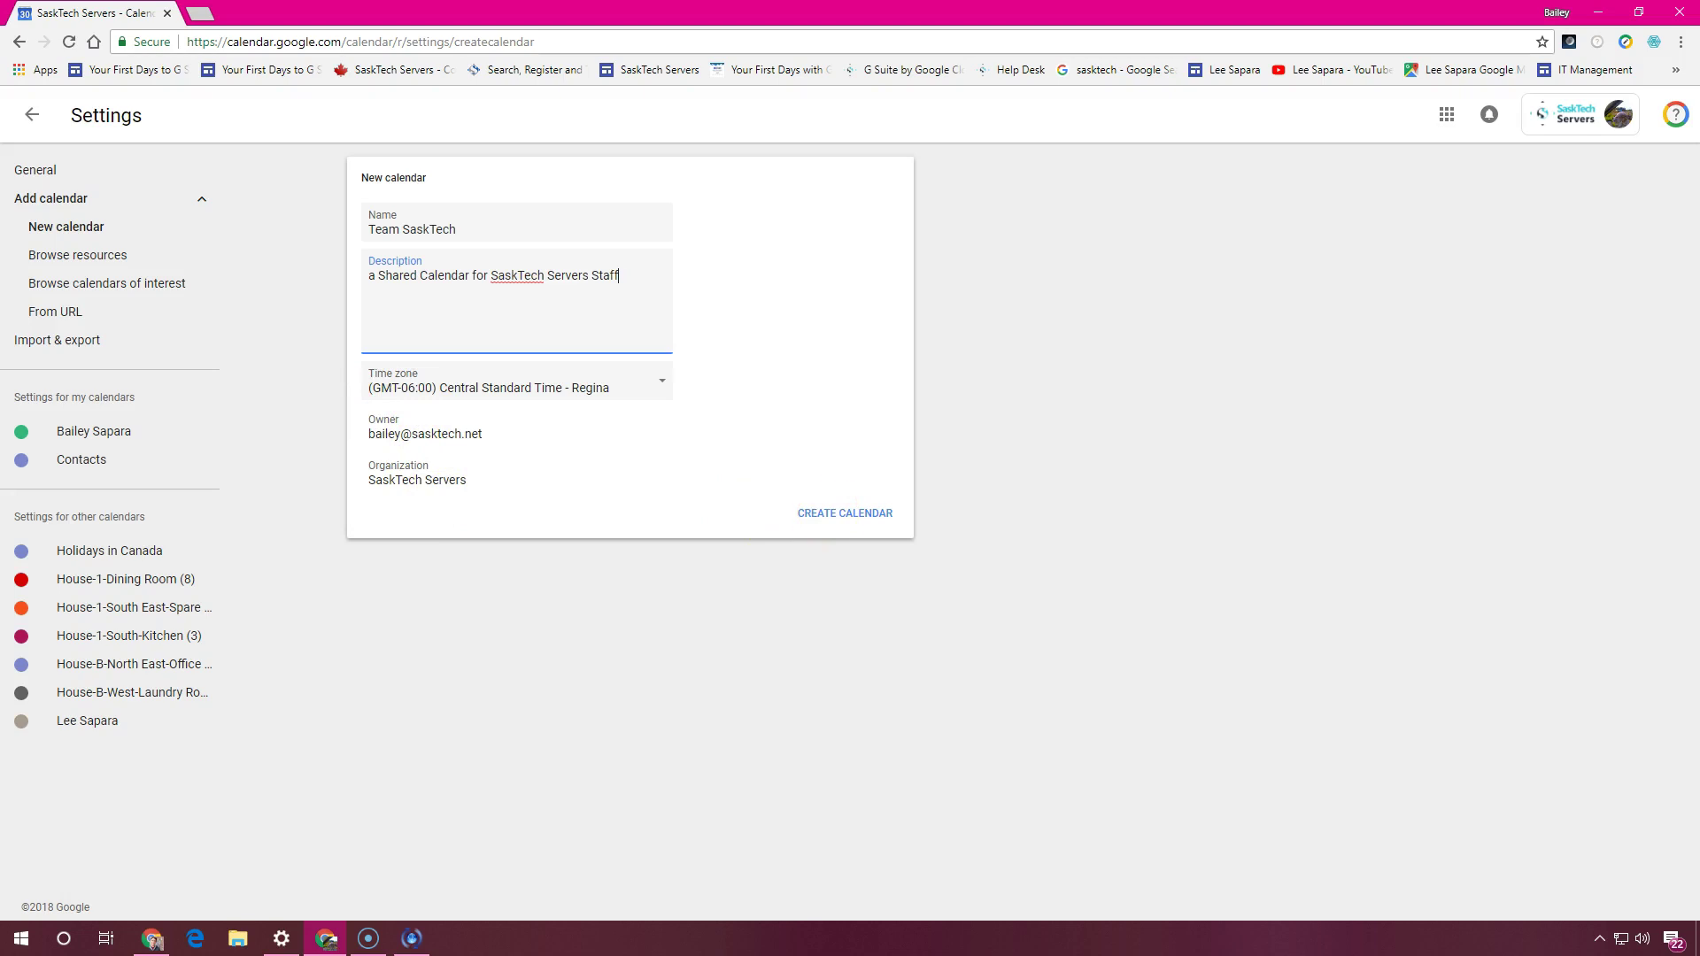
click(828, 515)
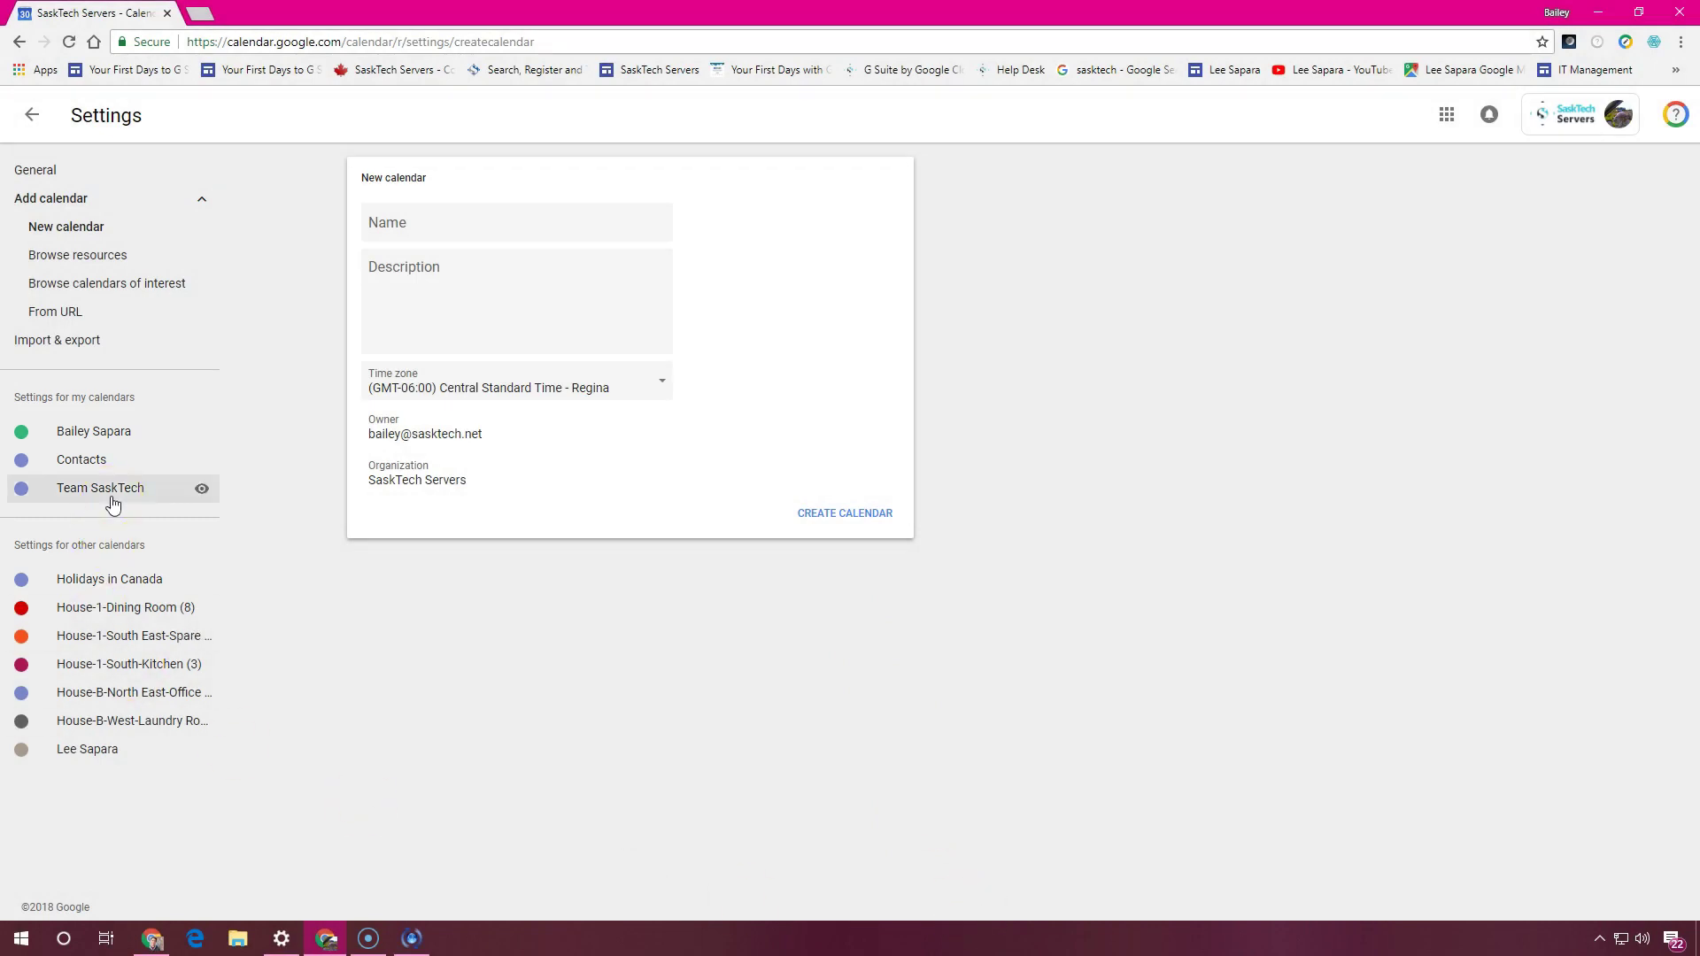
Open the Team SaskTech calendar settings and scroll down through the page
click(112, 501)
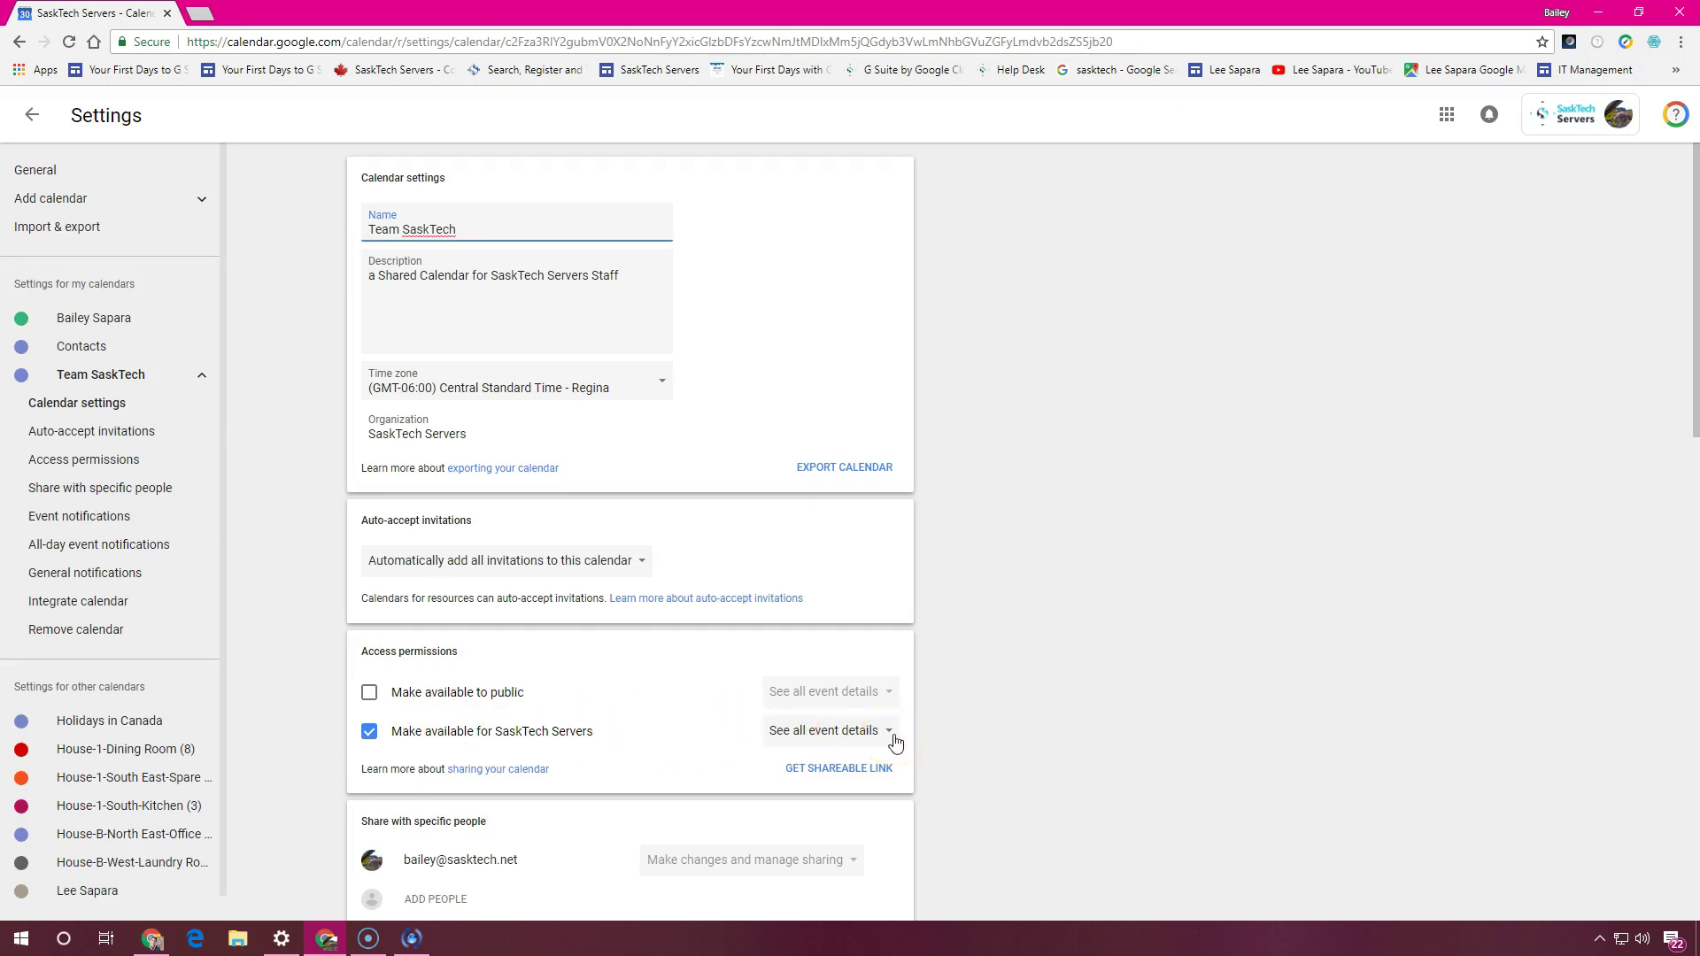
click(238, 940)
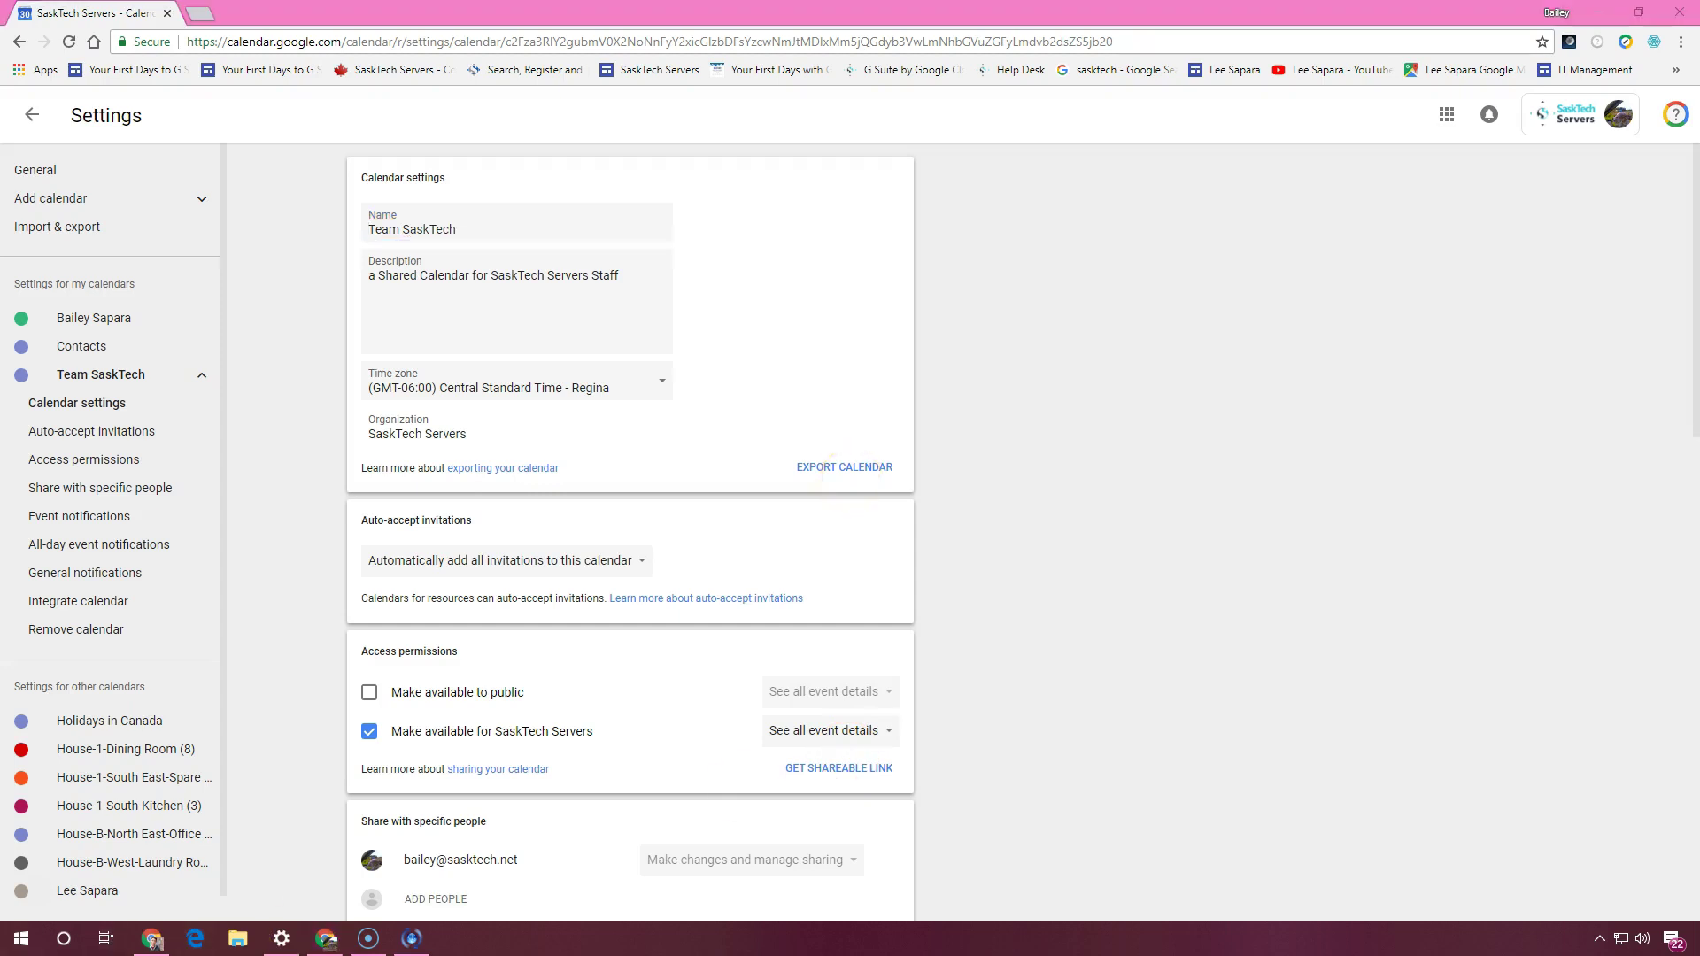
click(153, 940)
scroll(841, 478, down, 3)
Back in the week view, change Team SaskTech's calendar colour to orange
click(32, 117)
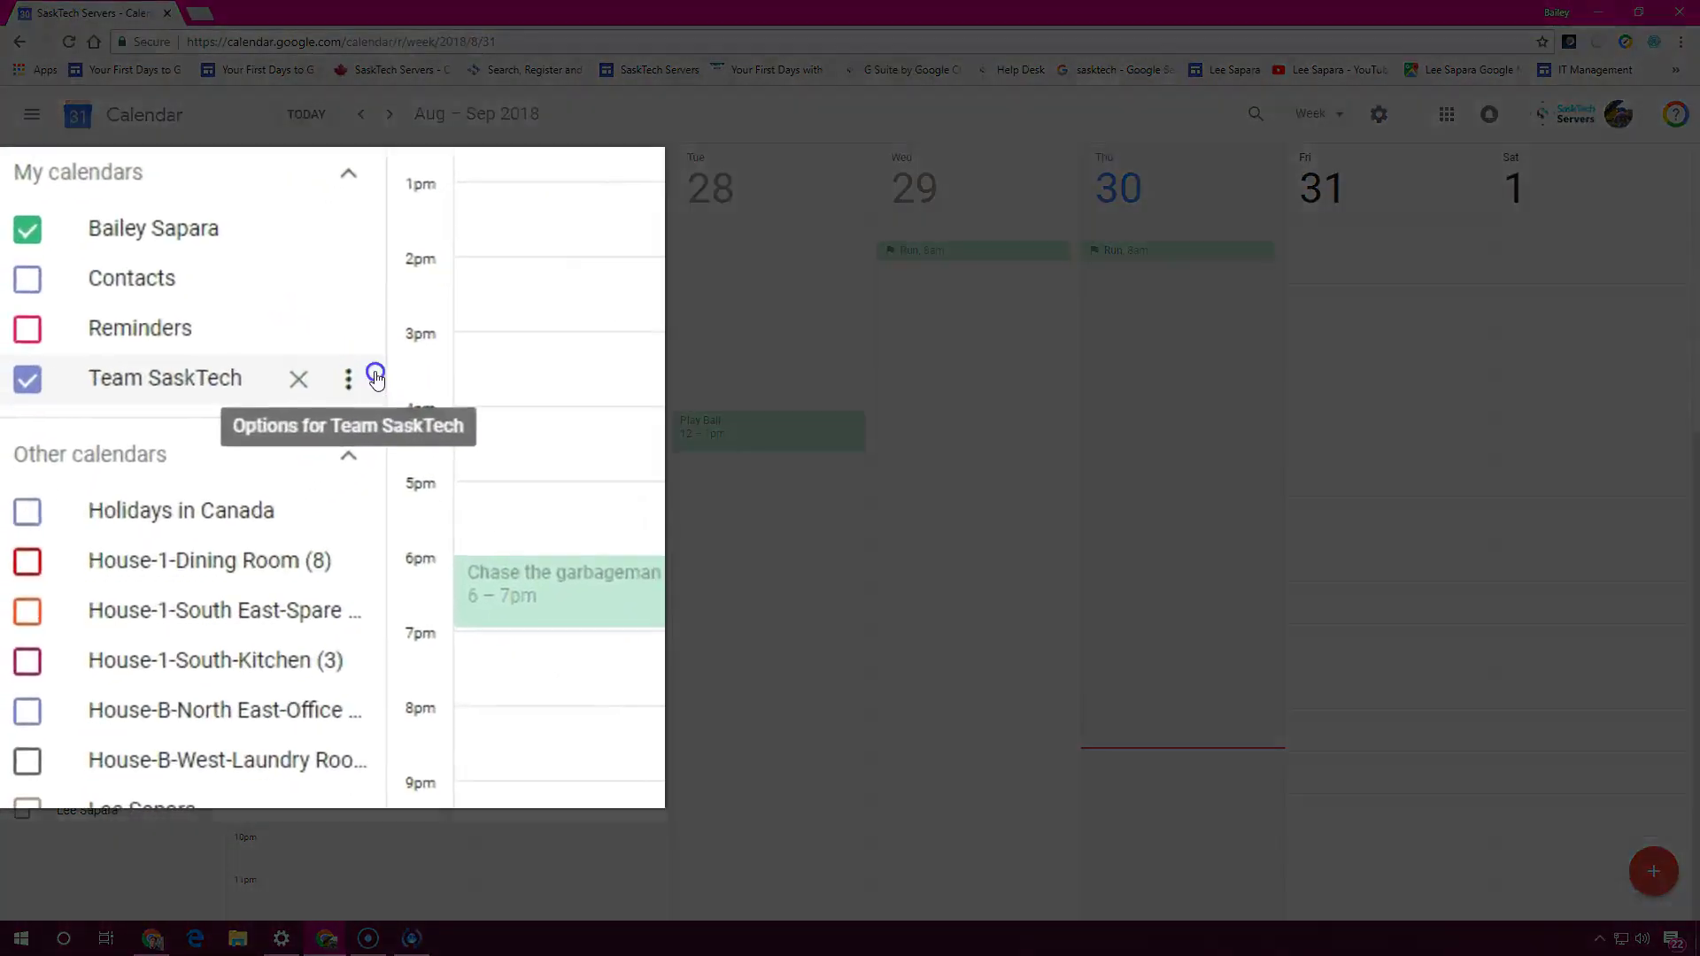
click(204, 564)
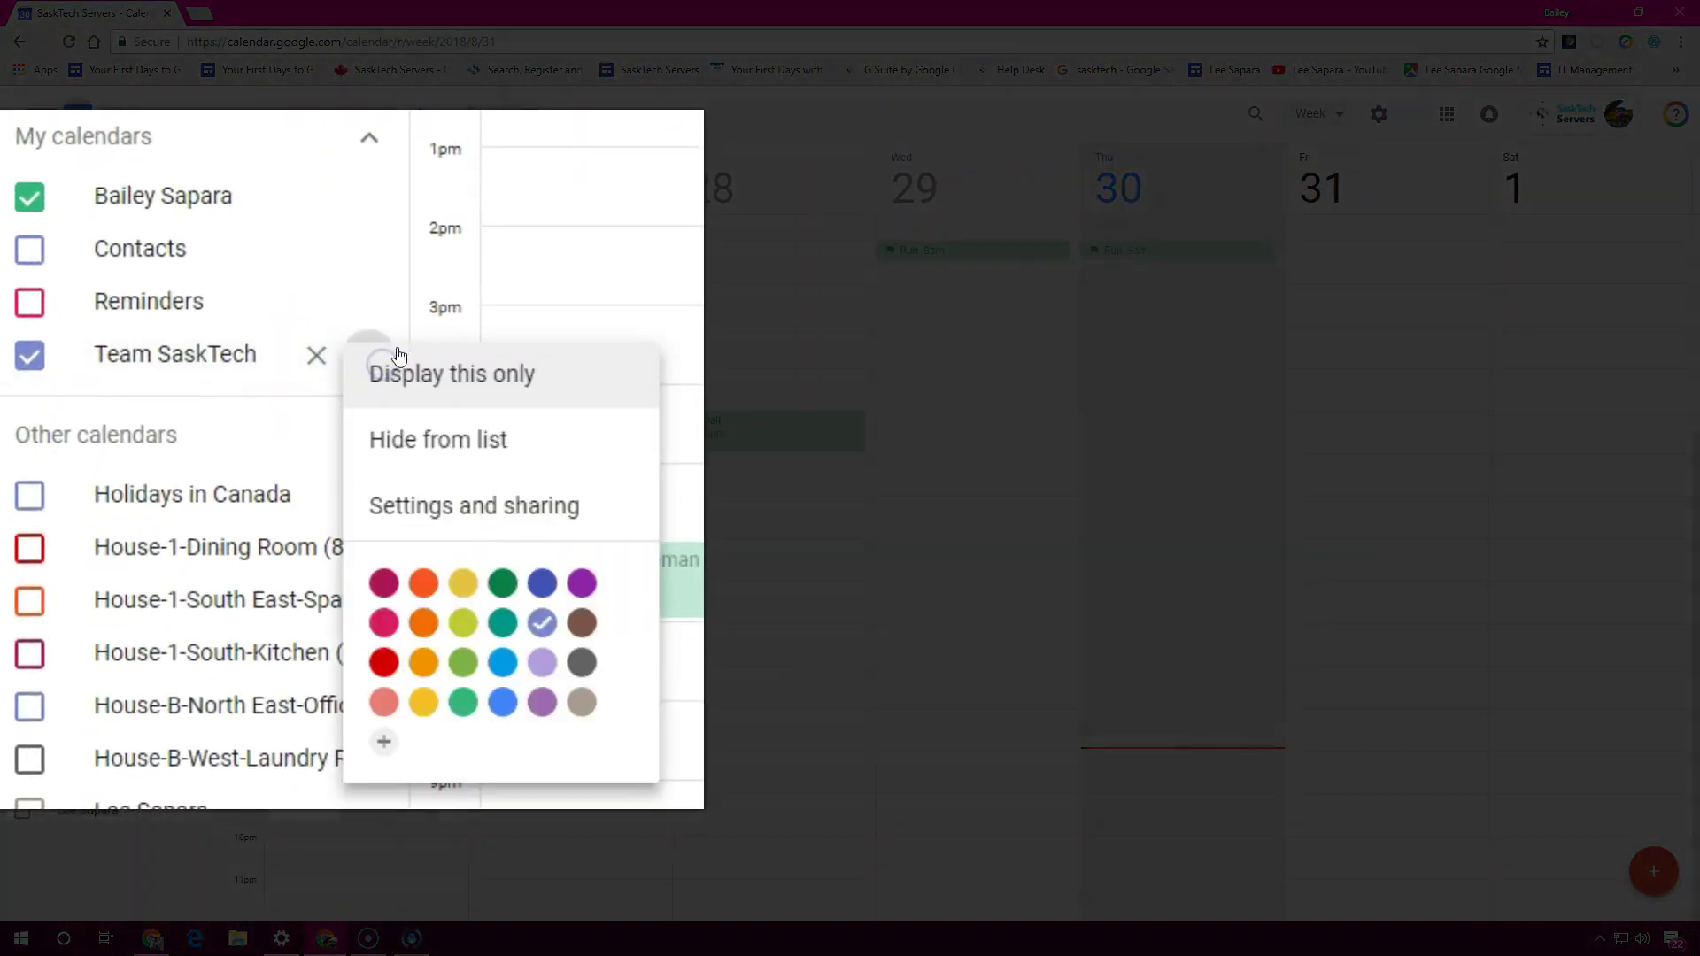
click(423, 583)
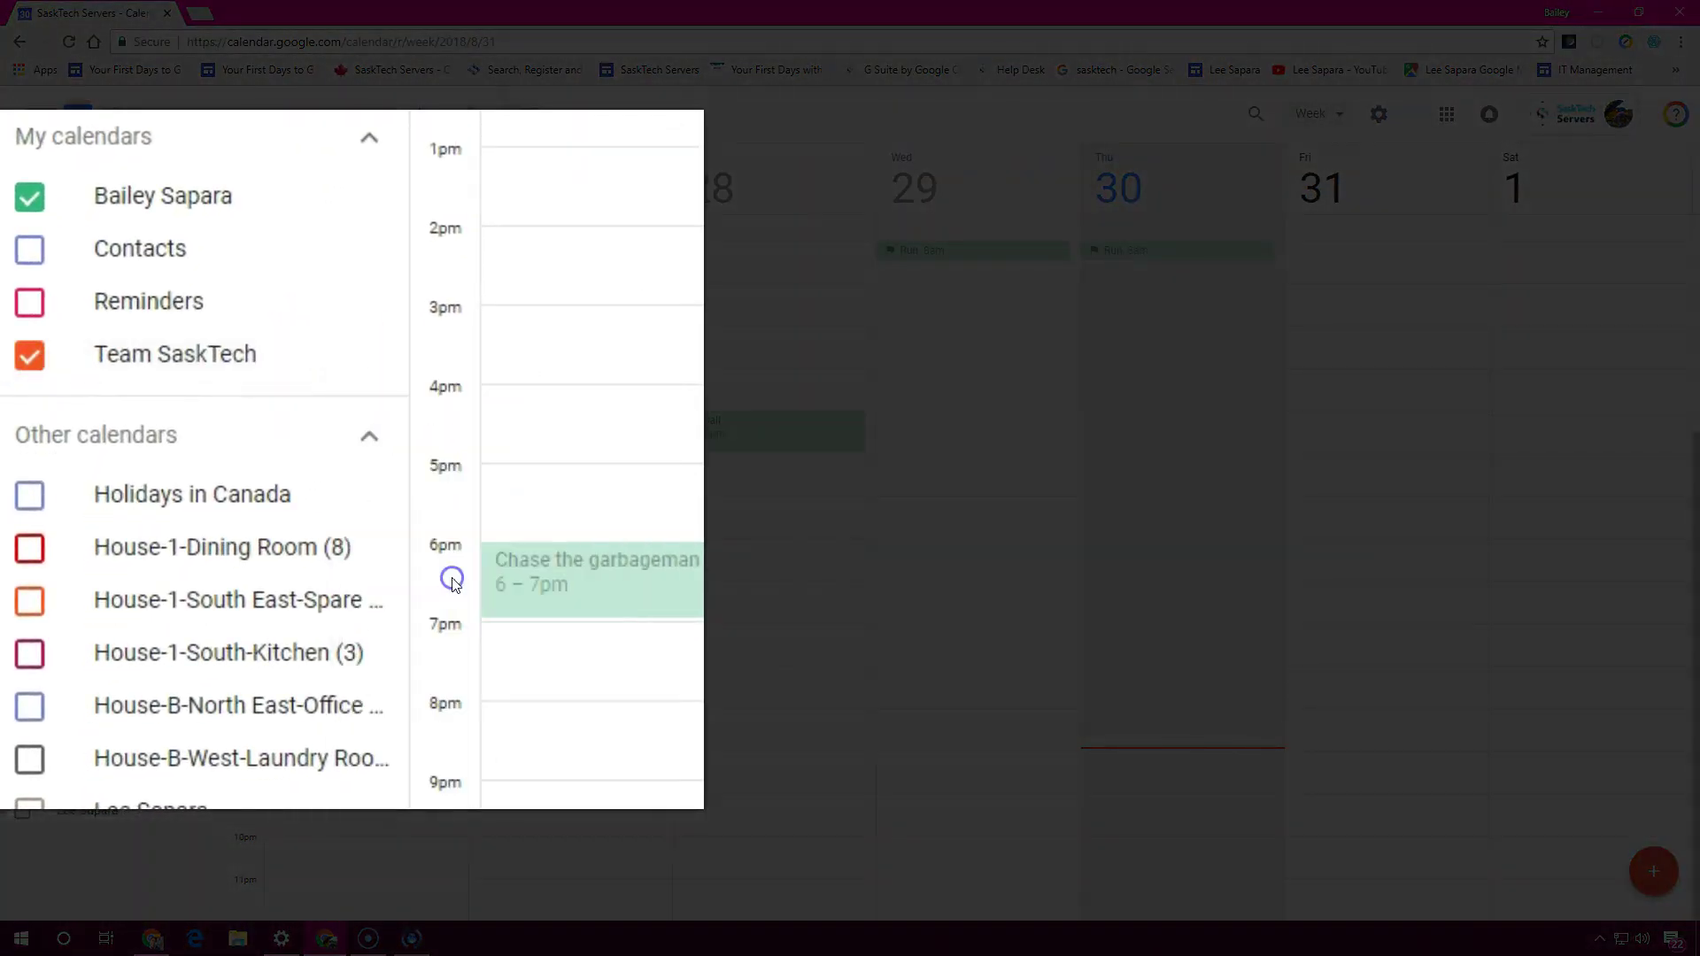
click(387, 353)
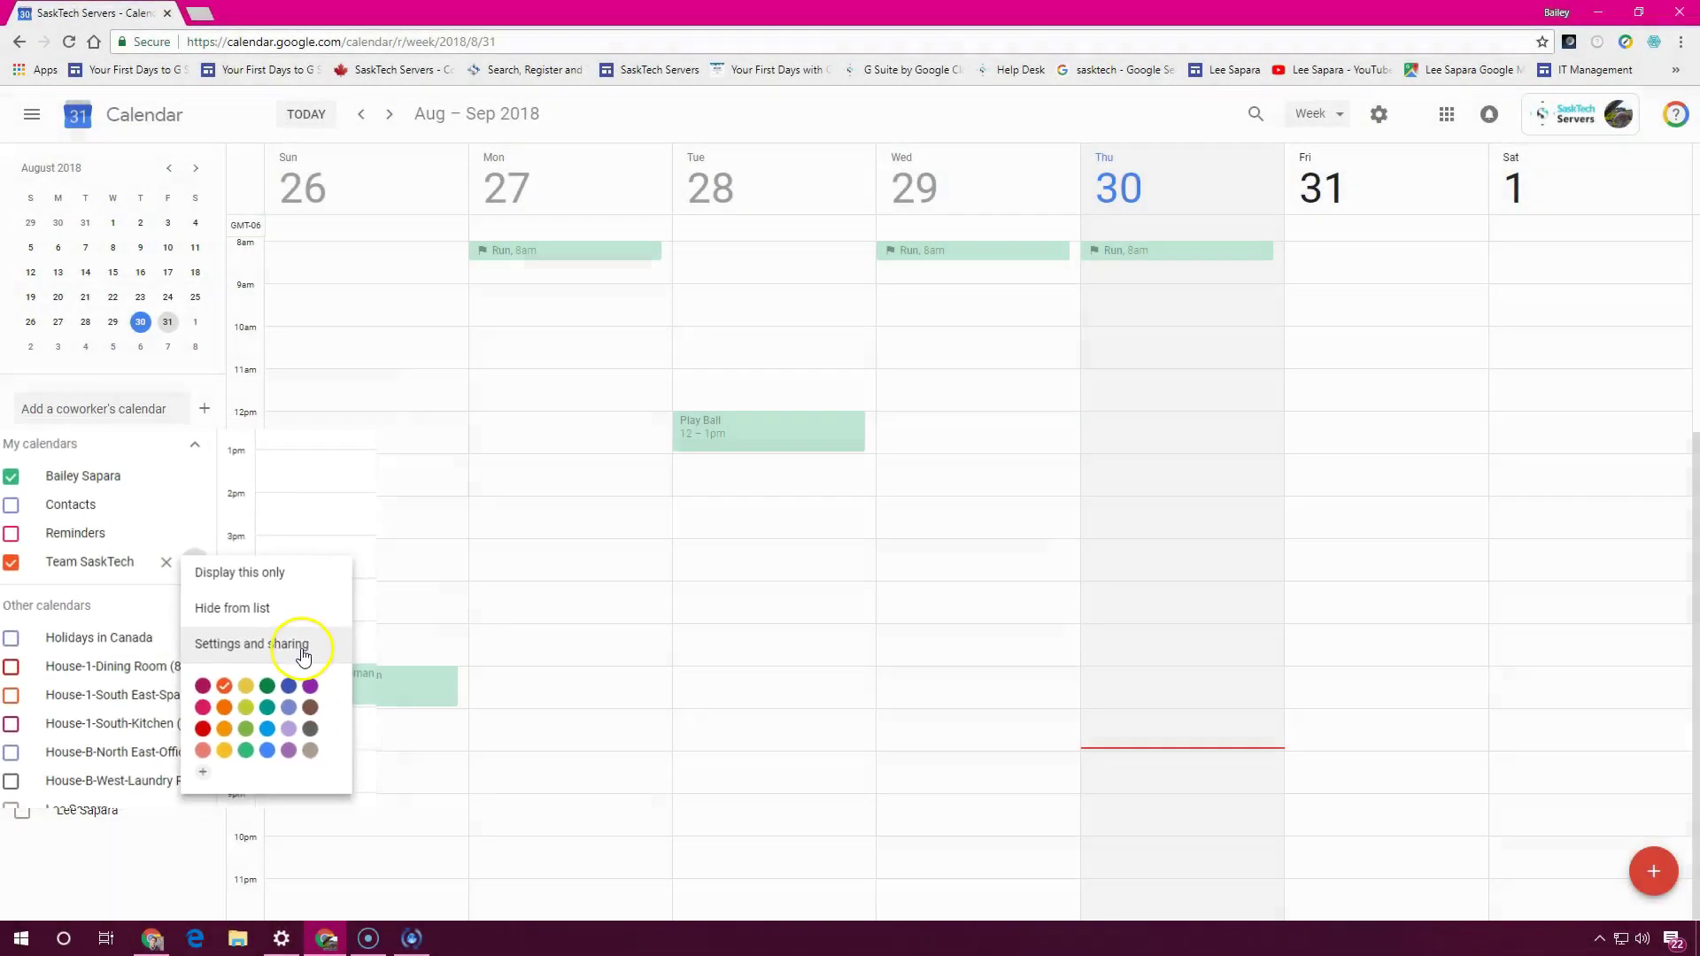
Open Team SaskTech's Settings and sharing page and scroll to its access permissions
click(299, 652)
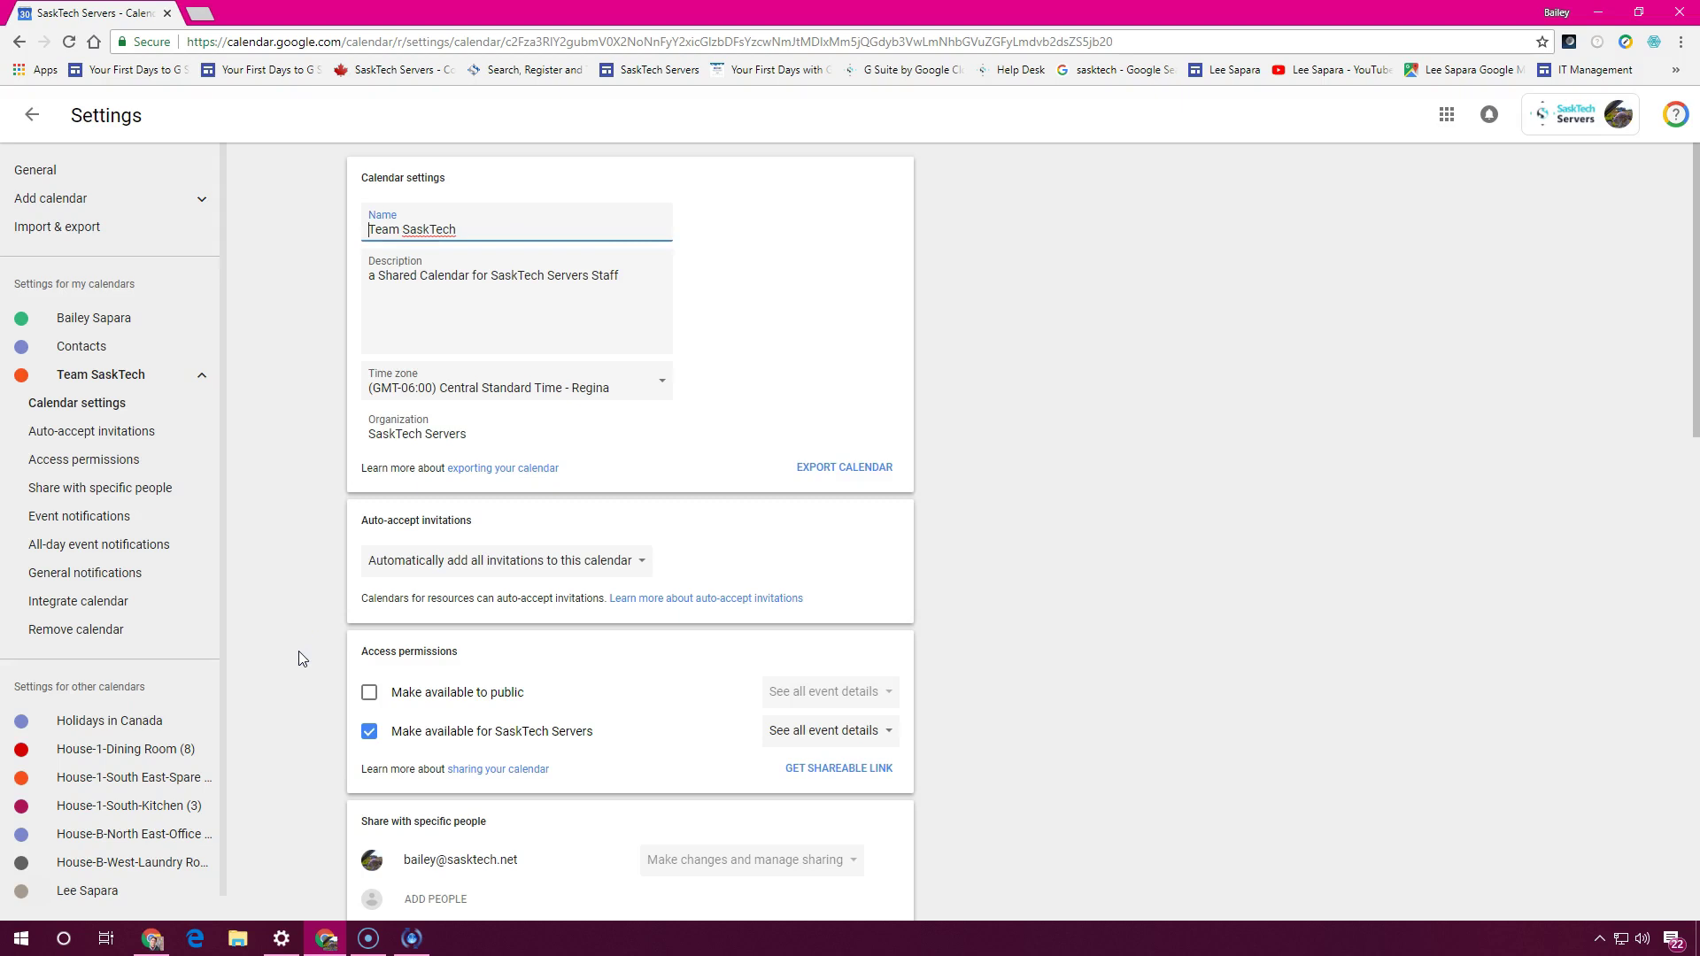
scroll(361, 660, down, 2)
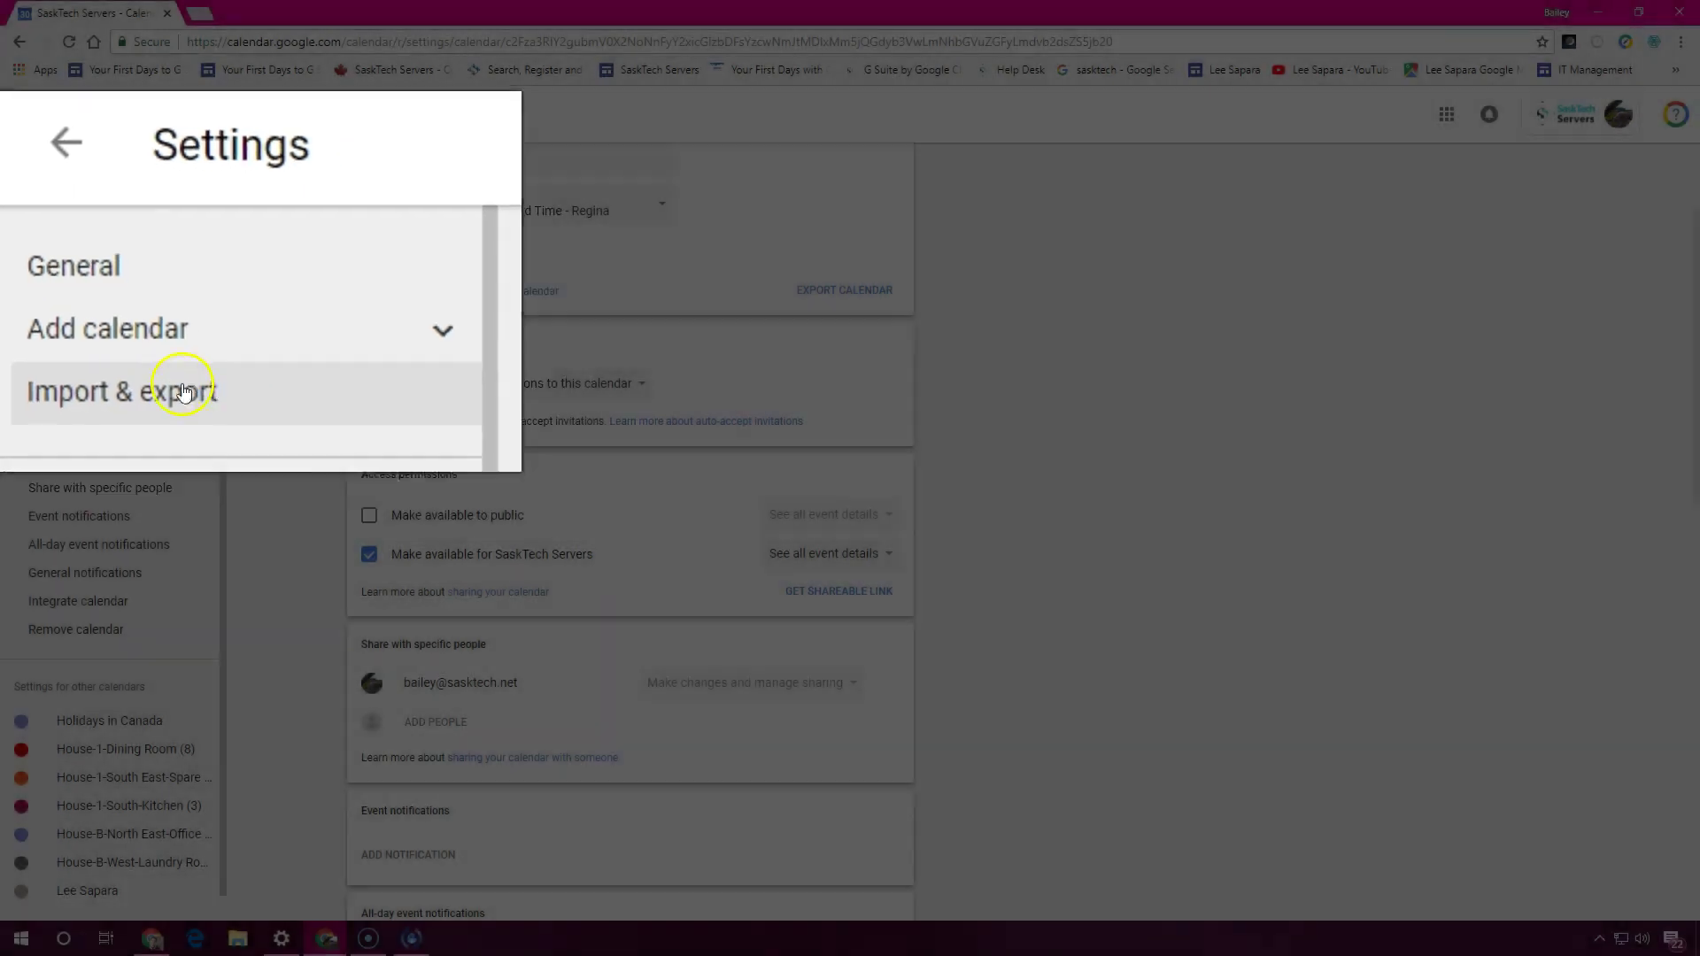
On the Import & export page, cancel the file picker and set 'Add to calendar' to Team SaskTech
click(68, 235)
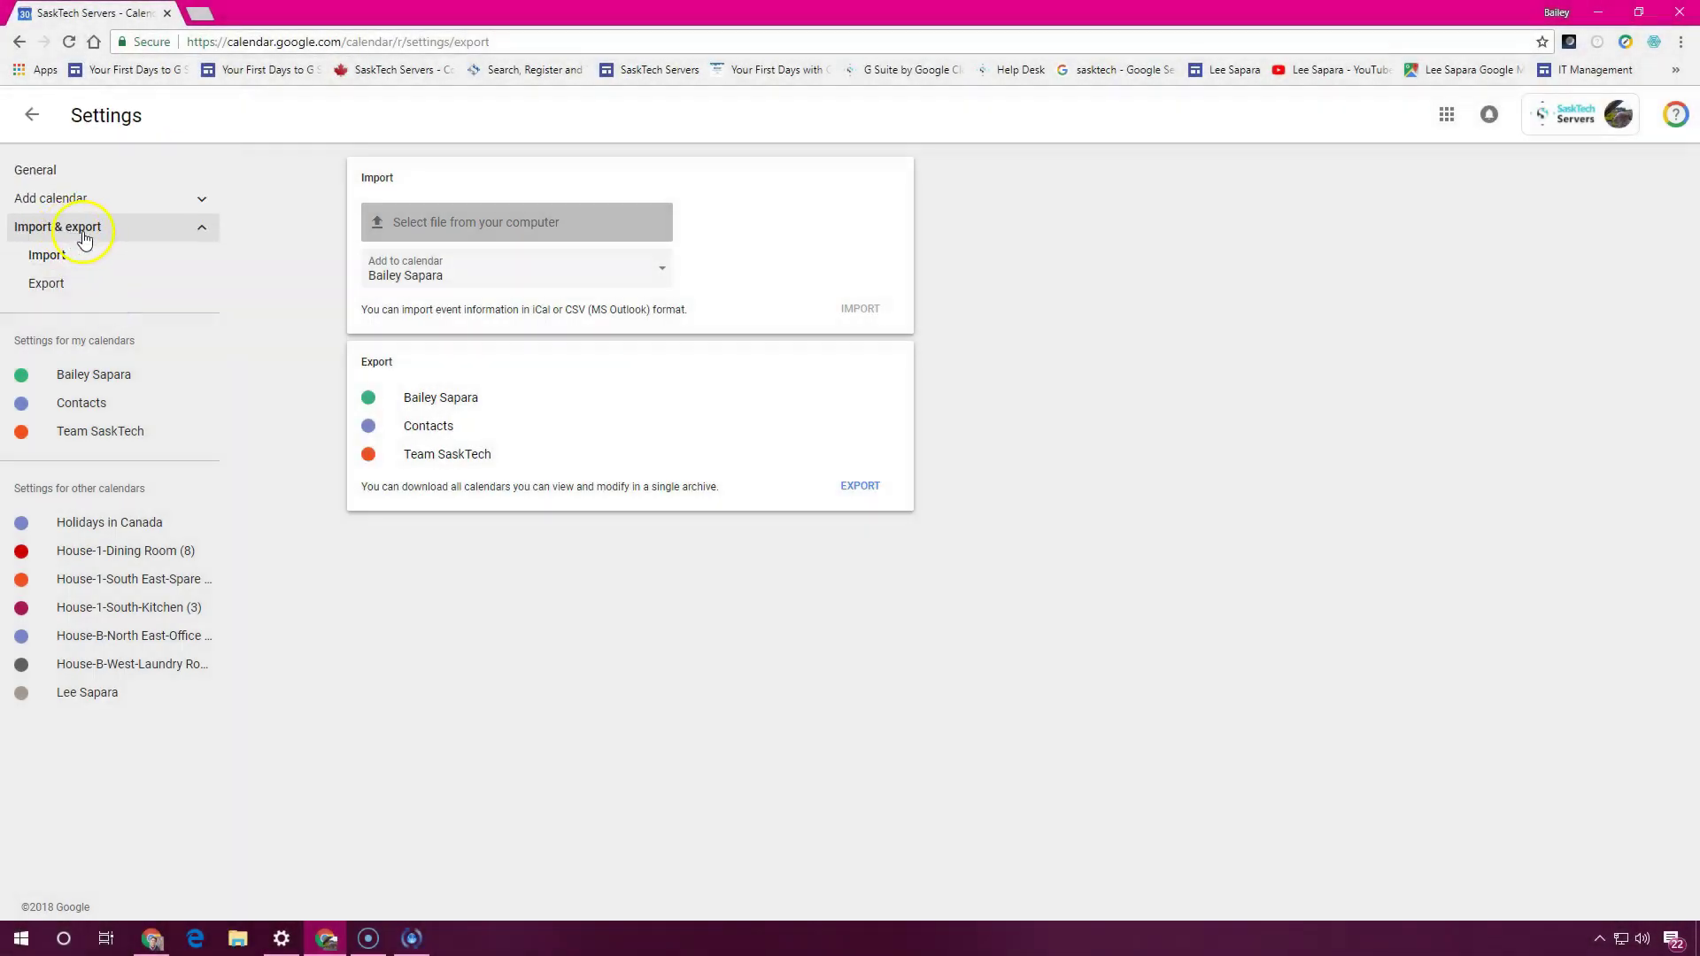
click(533, 225)
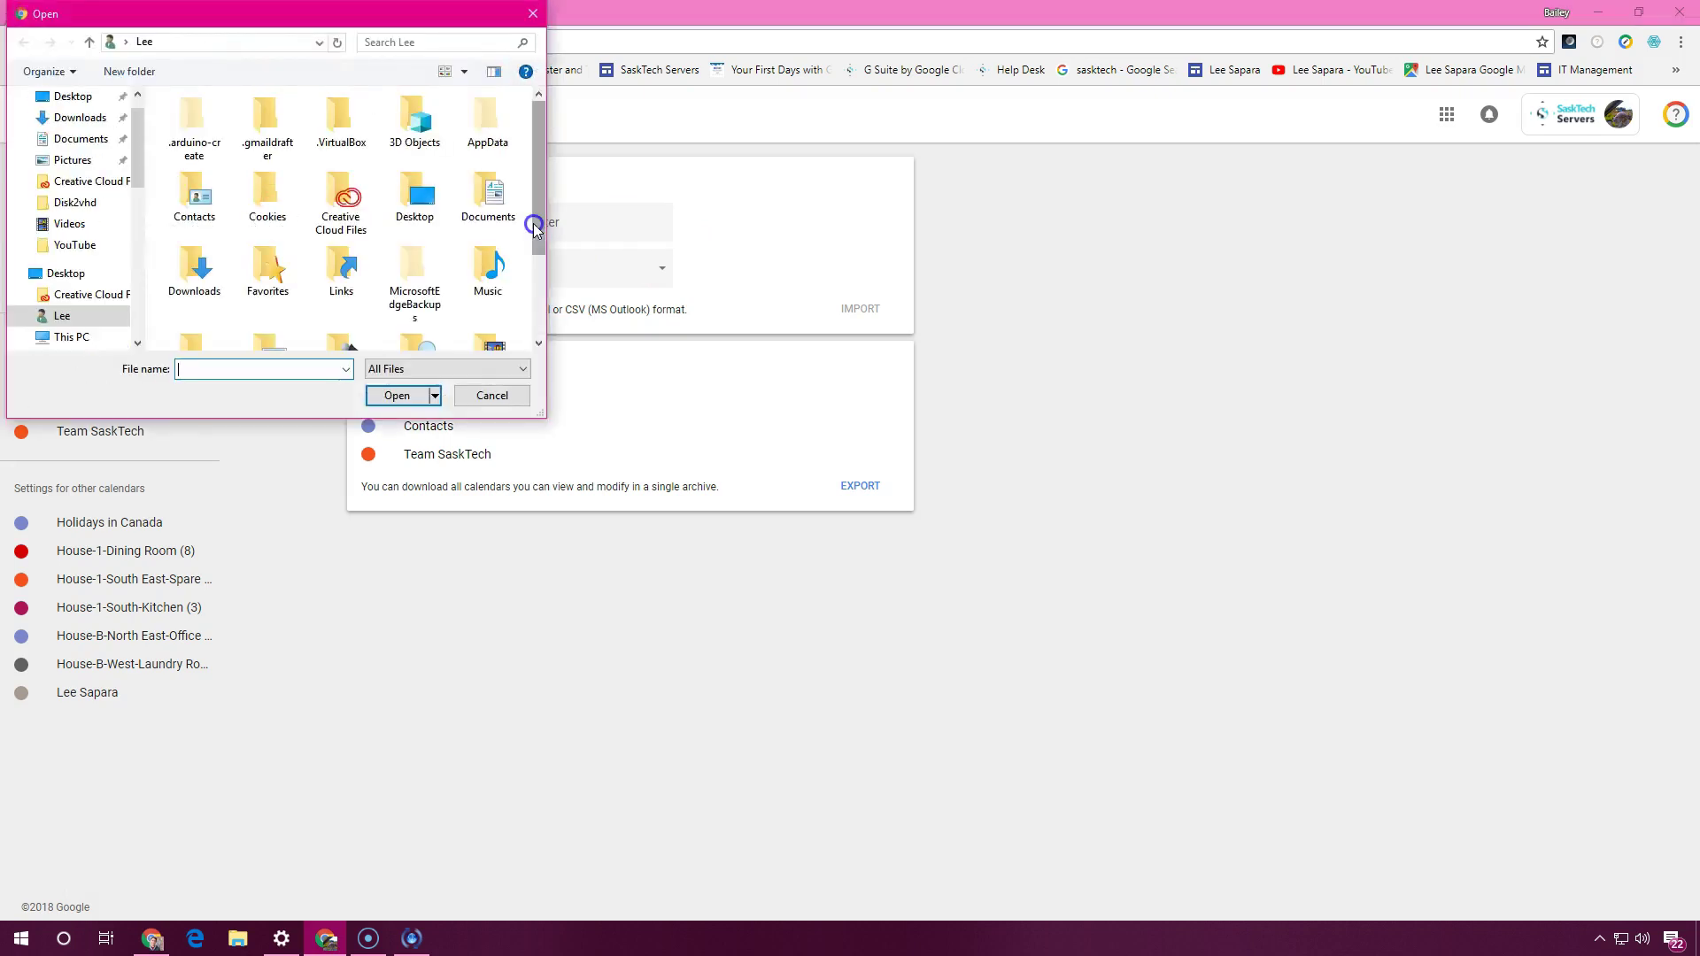
drag(534, 223, 539, 303)
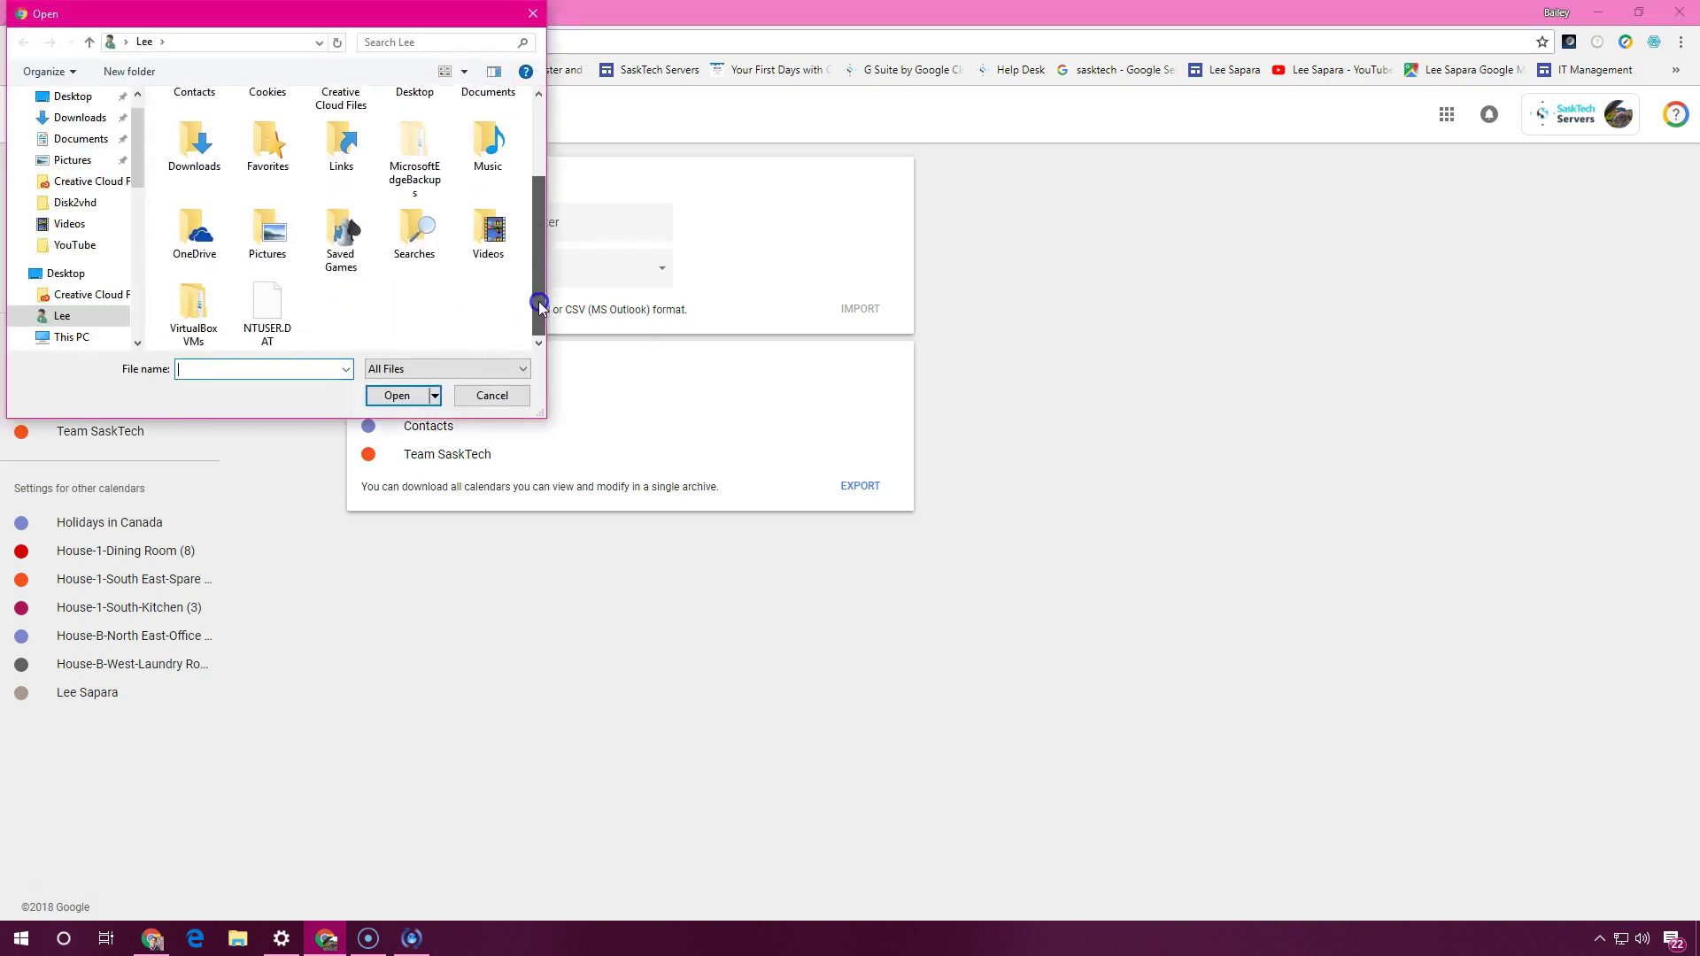
click(503, 395)
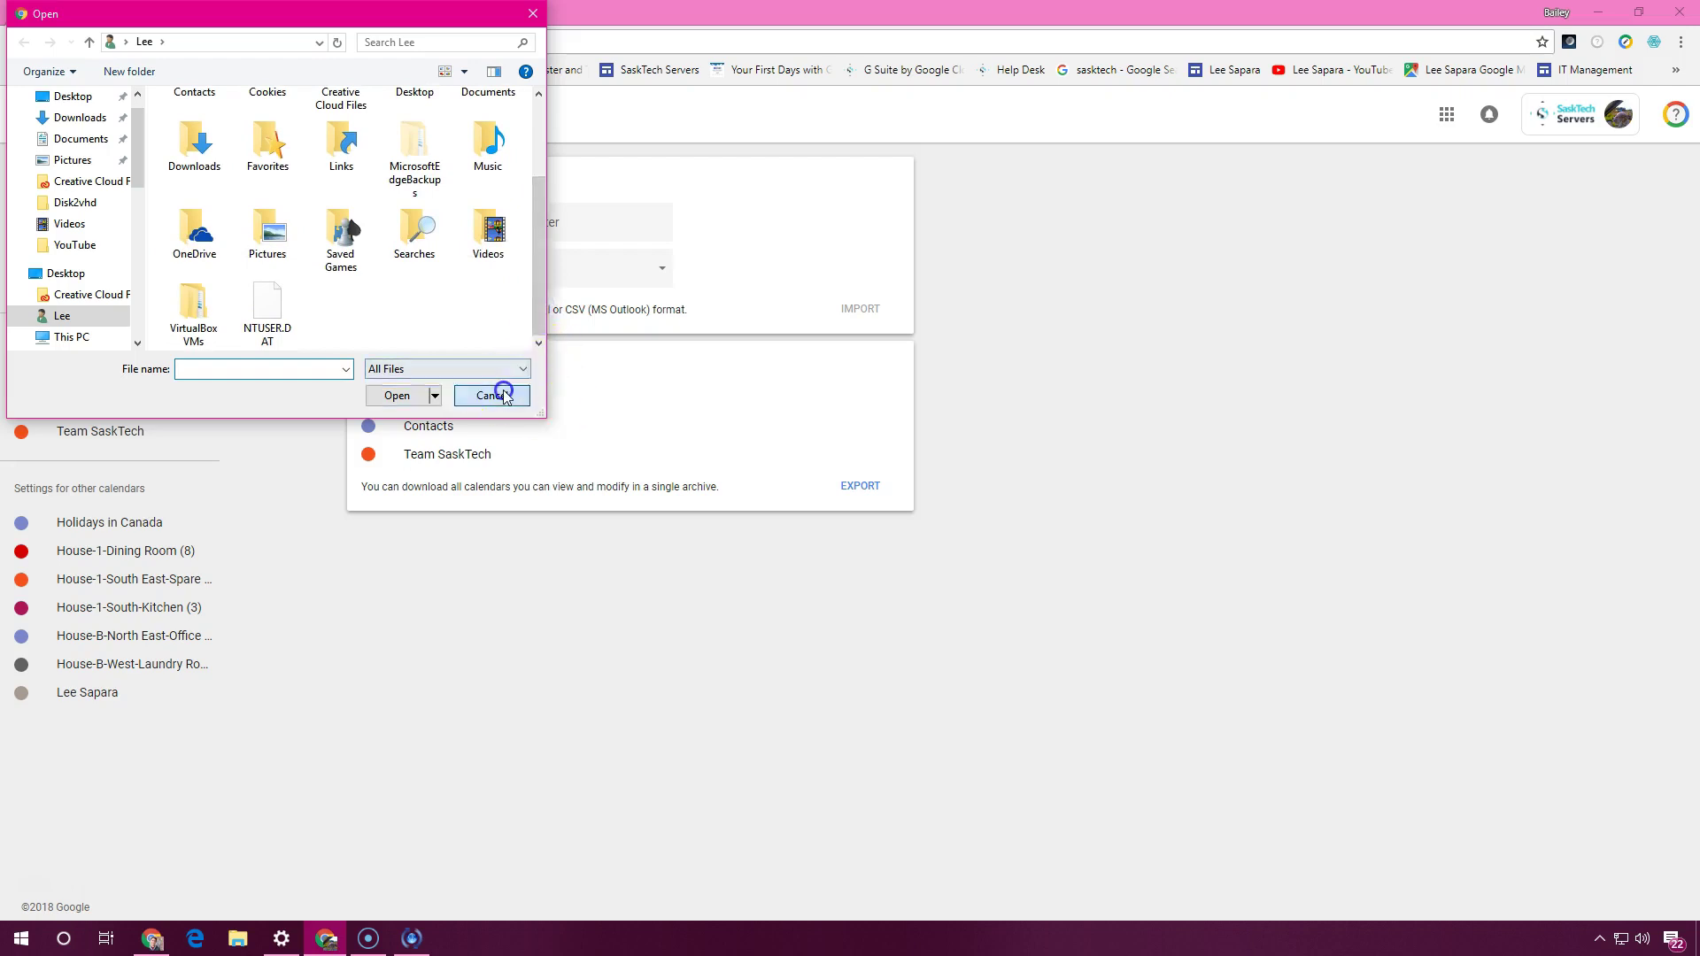
click(629, 267)
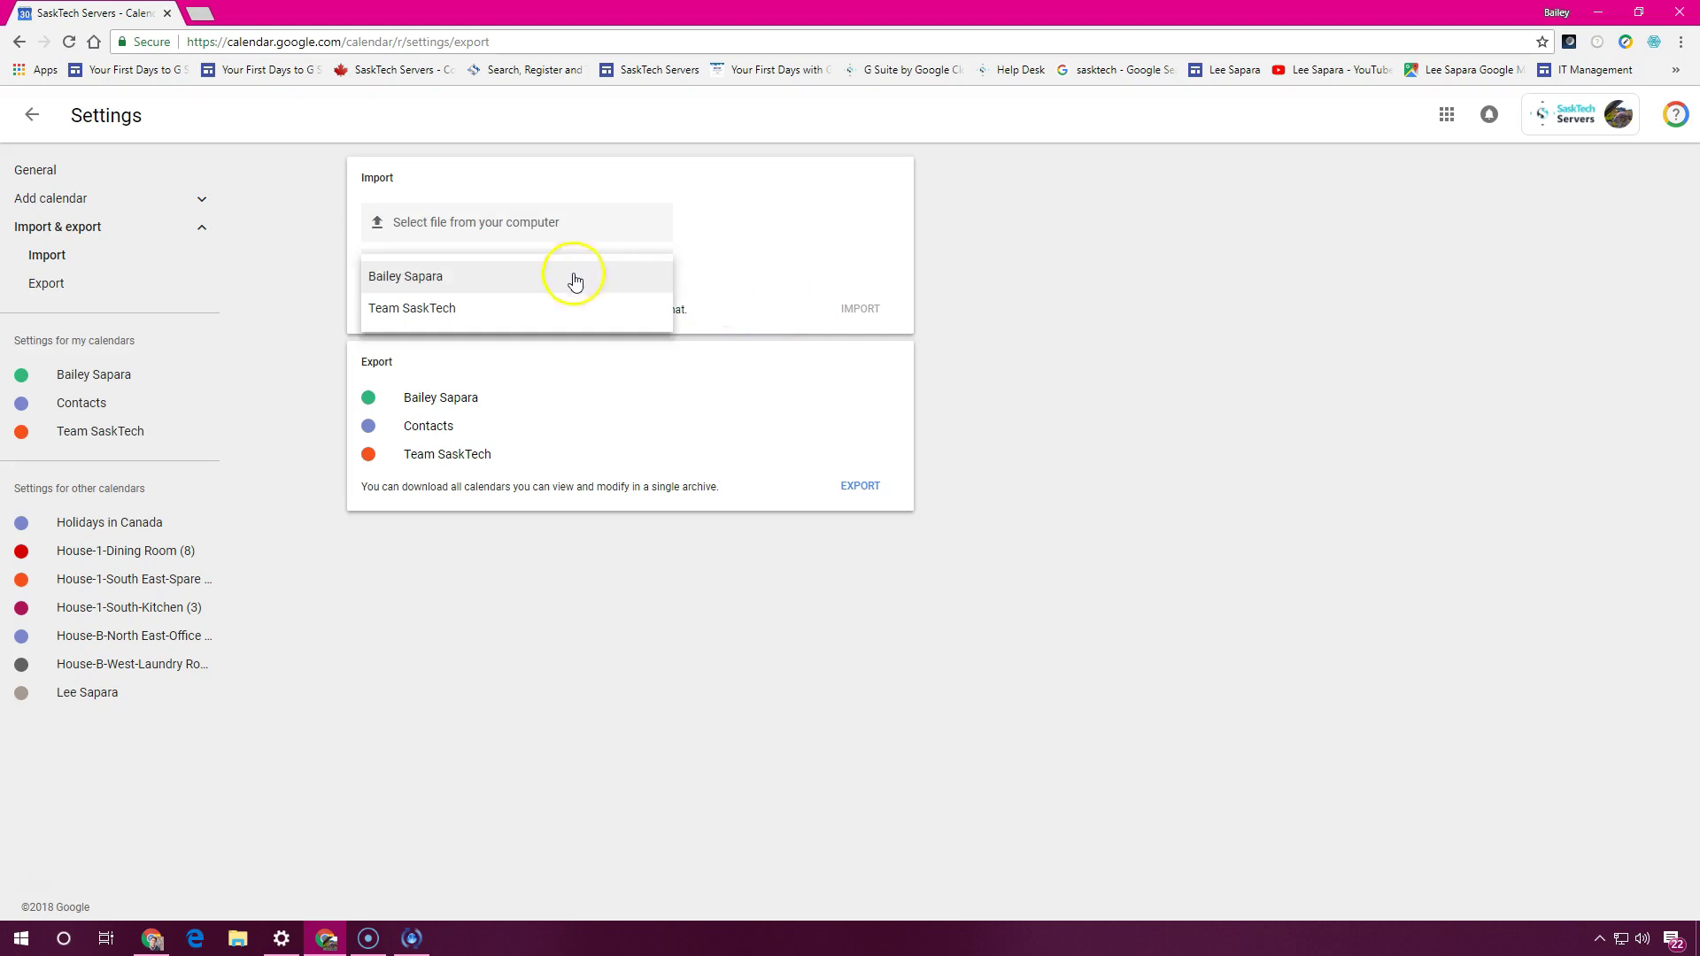
click(439, 314)
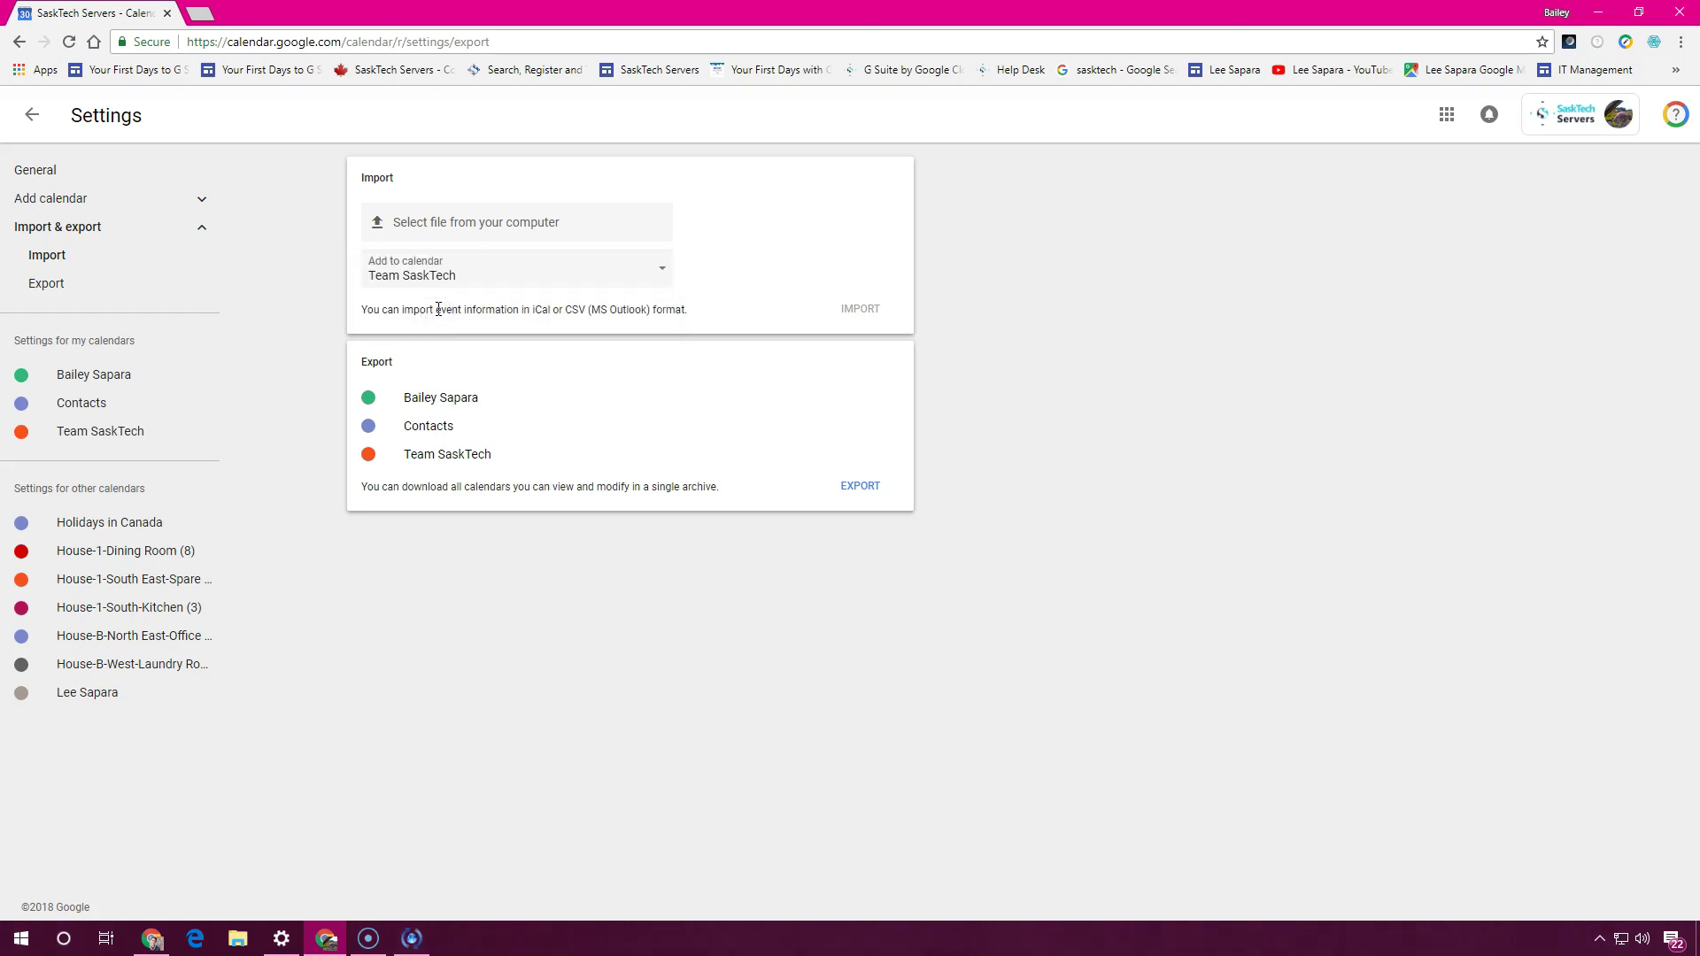
click(455, 307)
Export all calendars as a single downloaded zip archive
click(875, 488)
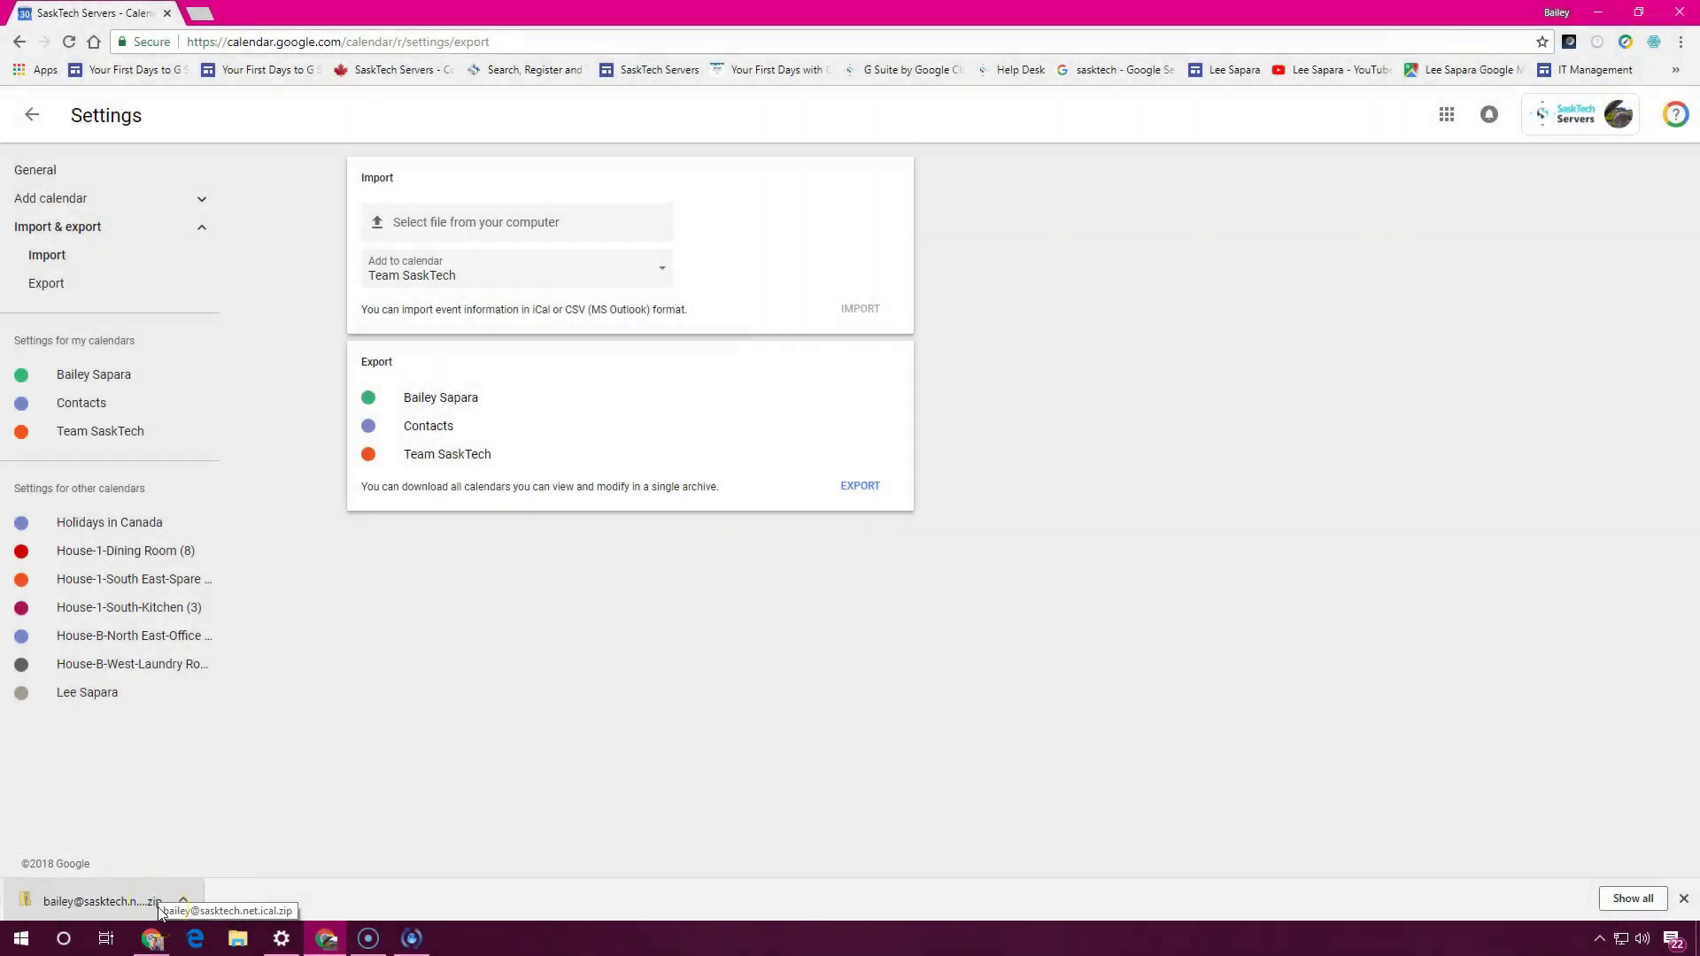
Permanently delete the Team SaskTech calendar through its Remove calendar settings
click(88, 433)
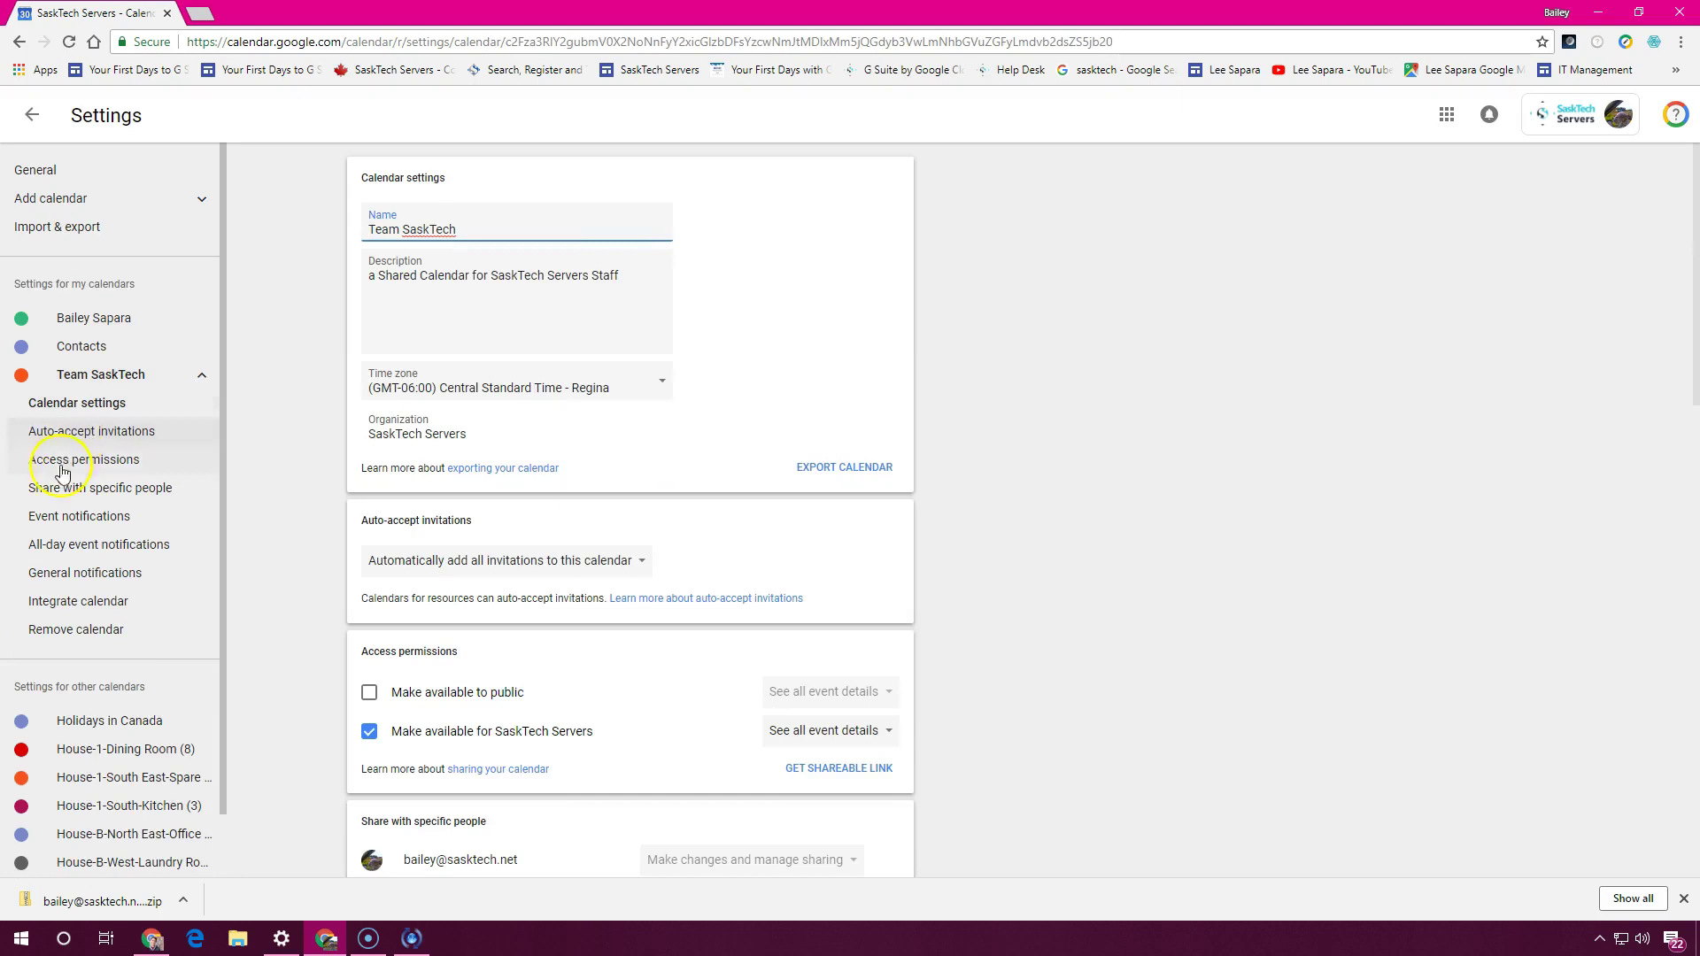
click(89, 634)
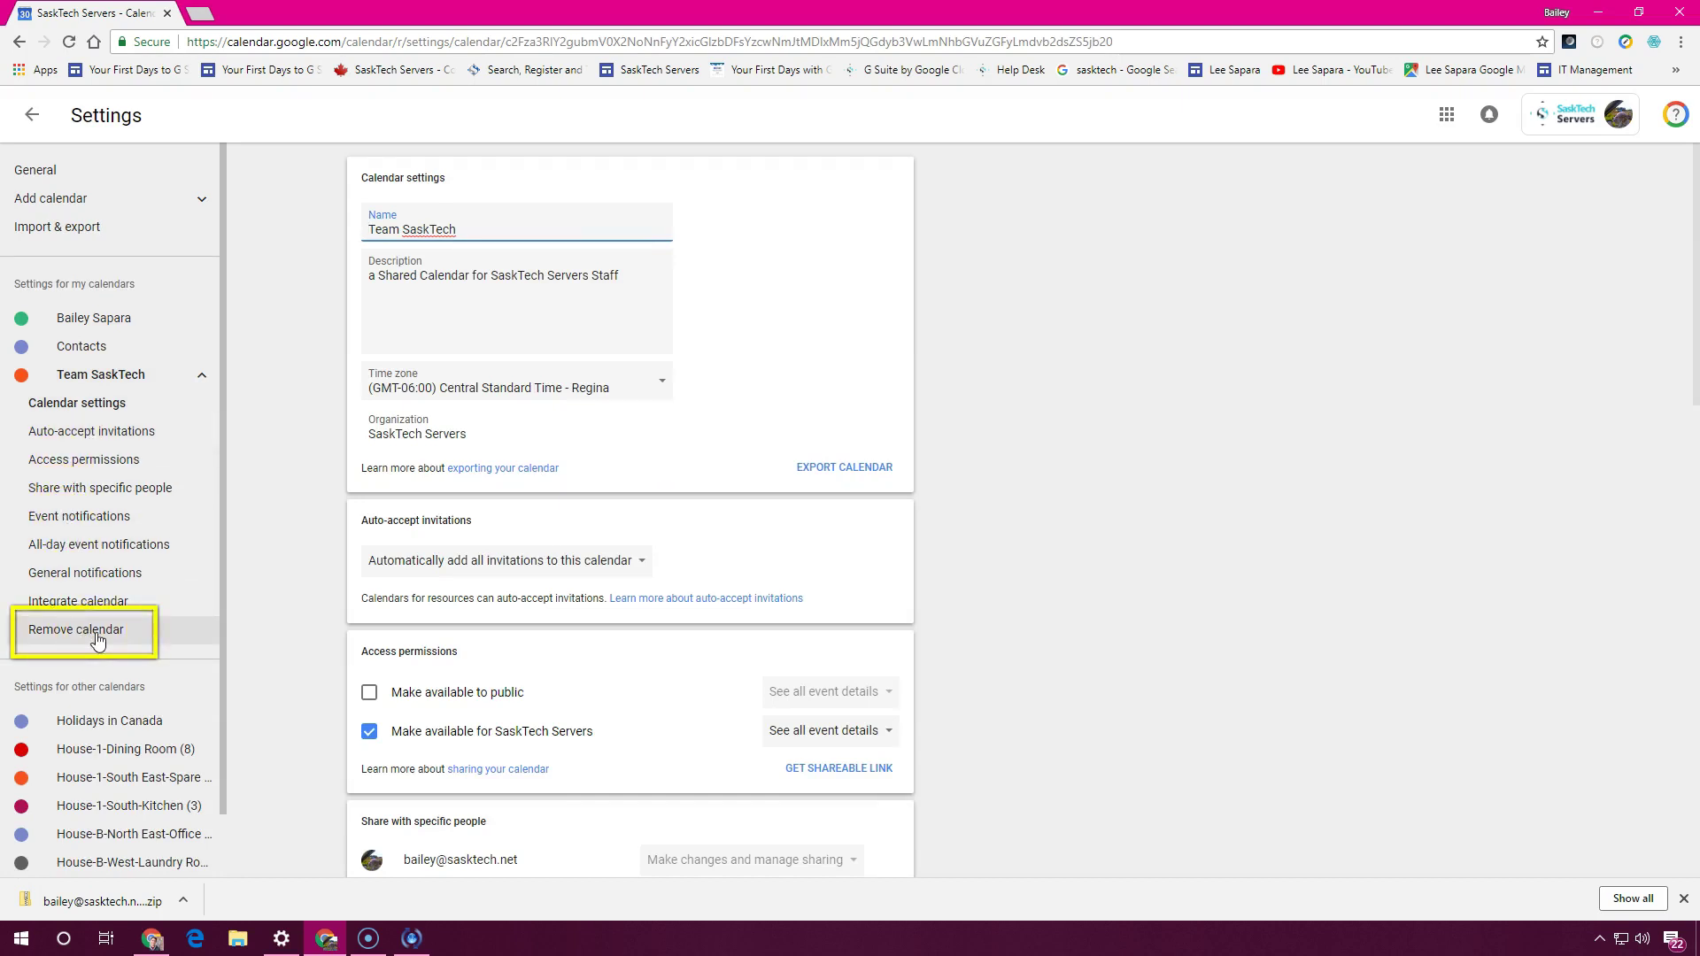
click(122, 640)
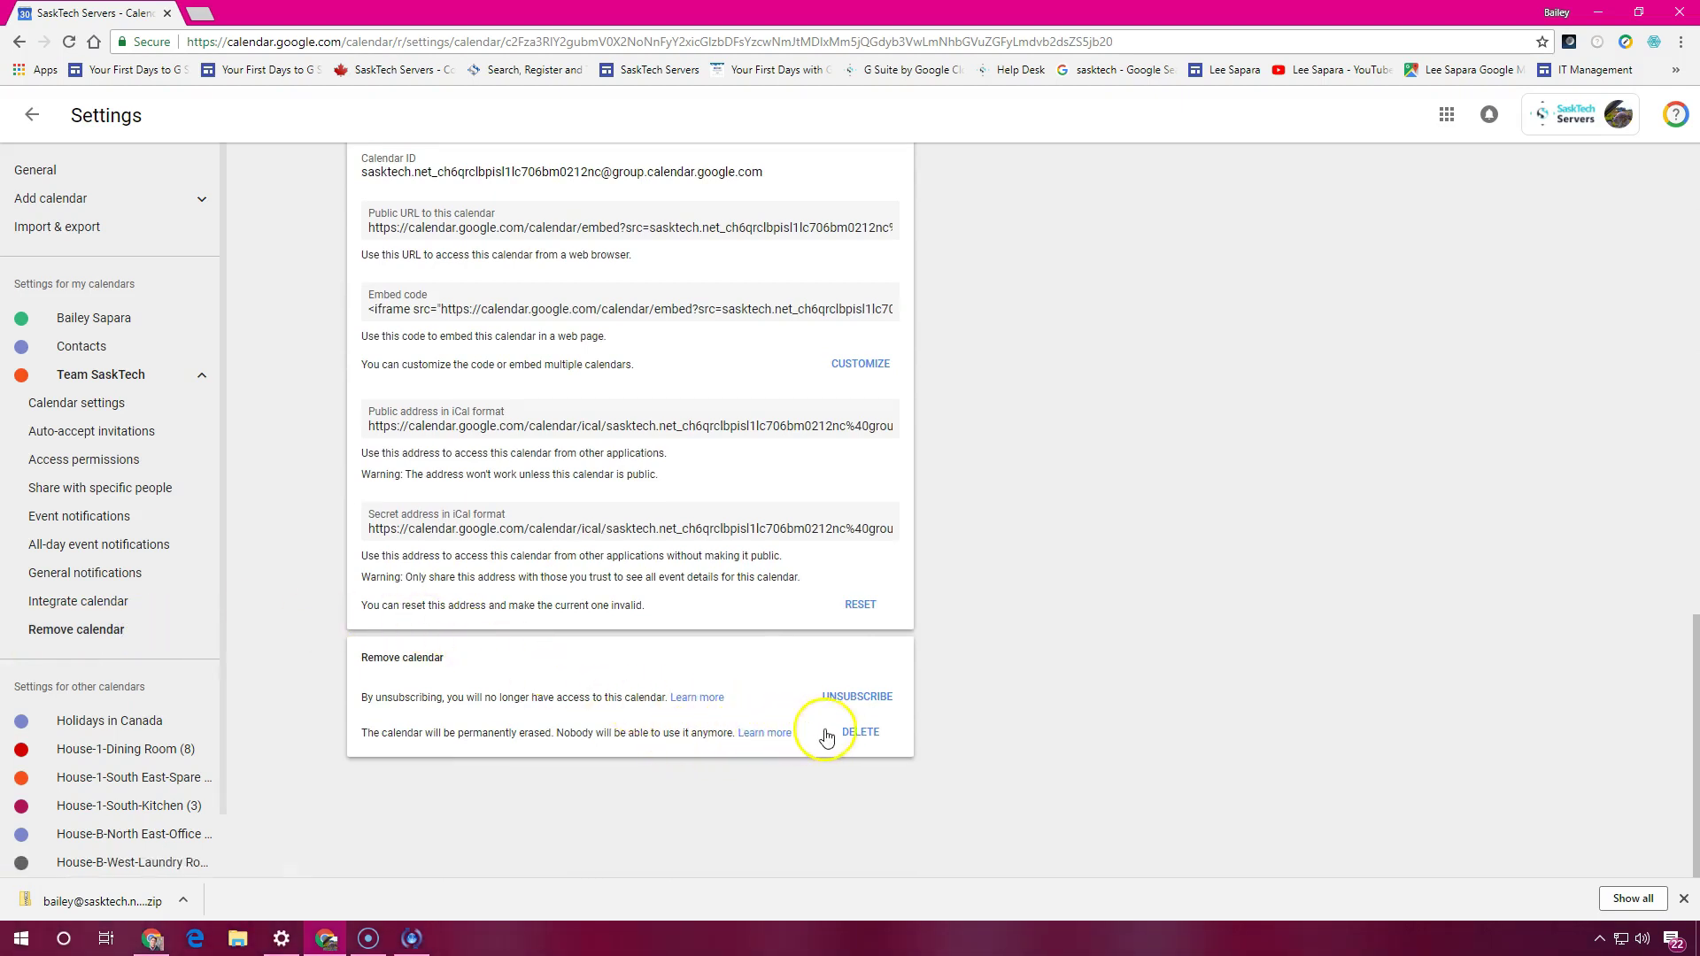
click(873, 733)
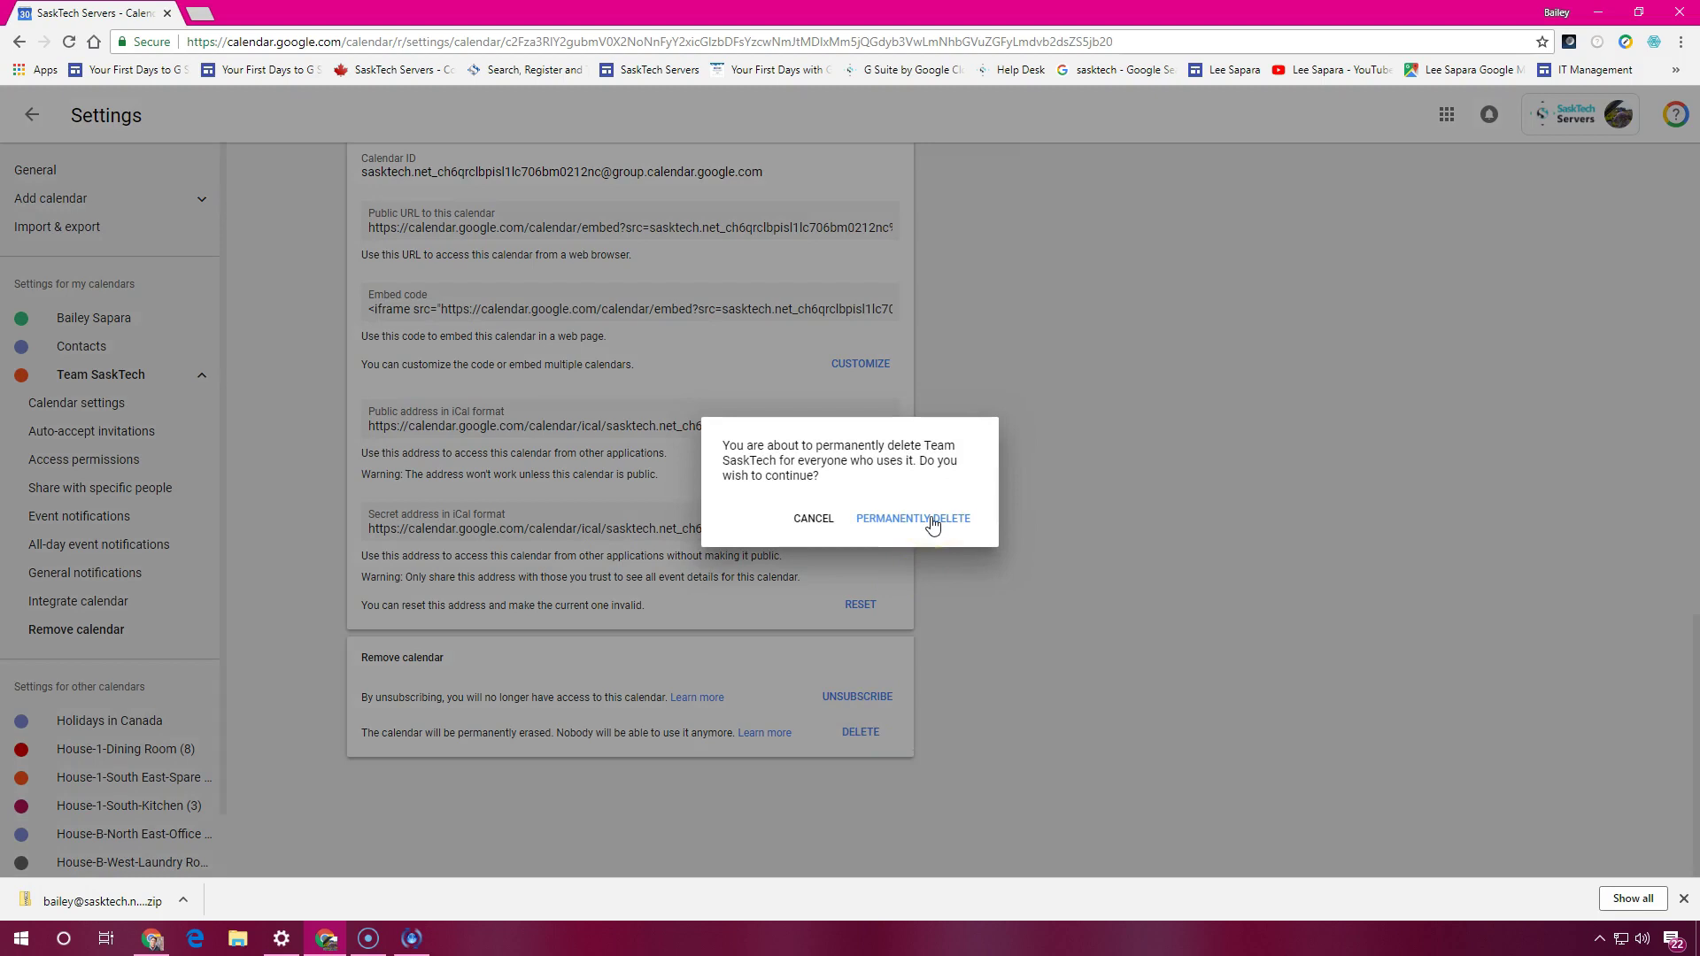
click(932, 523)
click(930, 519)
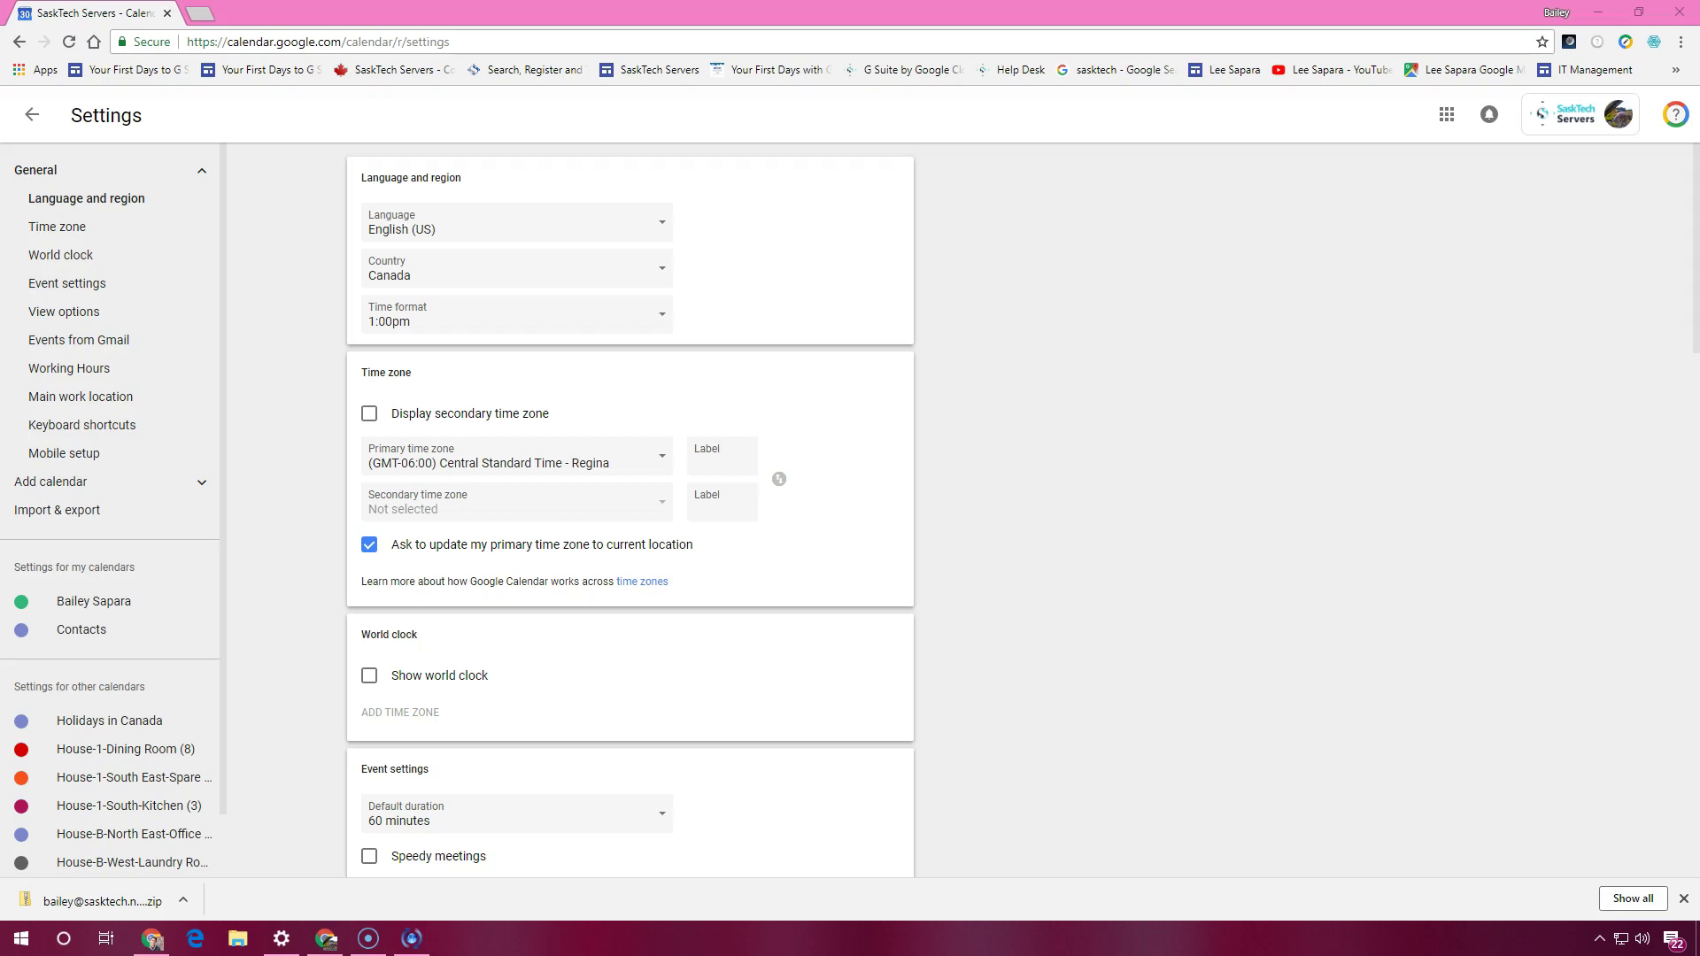
Collapse the General settings section and open the personal calendar's own settings
click(455, 20)
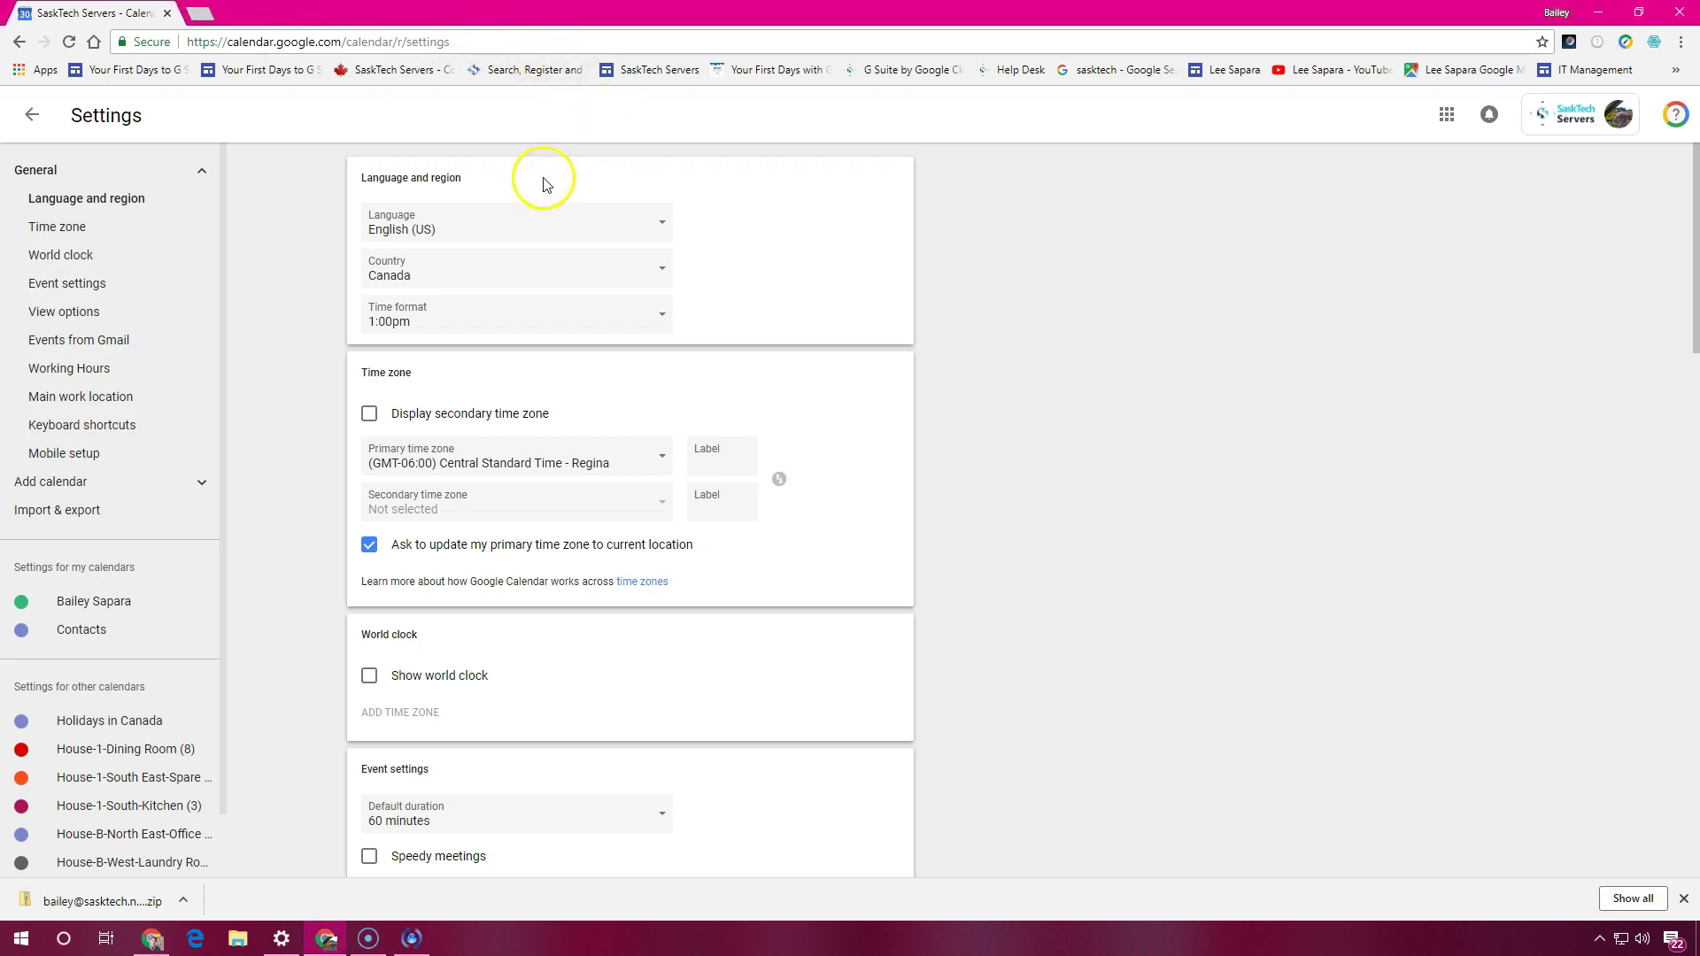
click(35, 173)
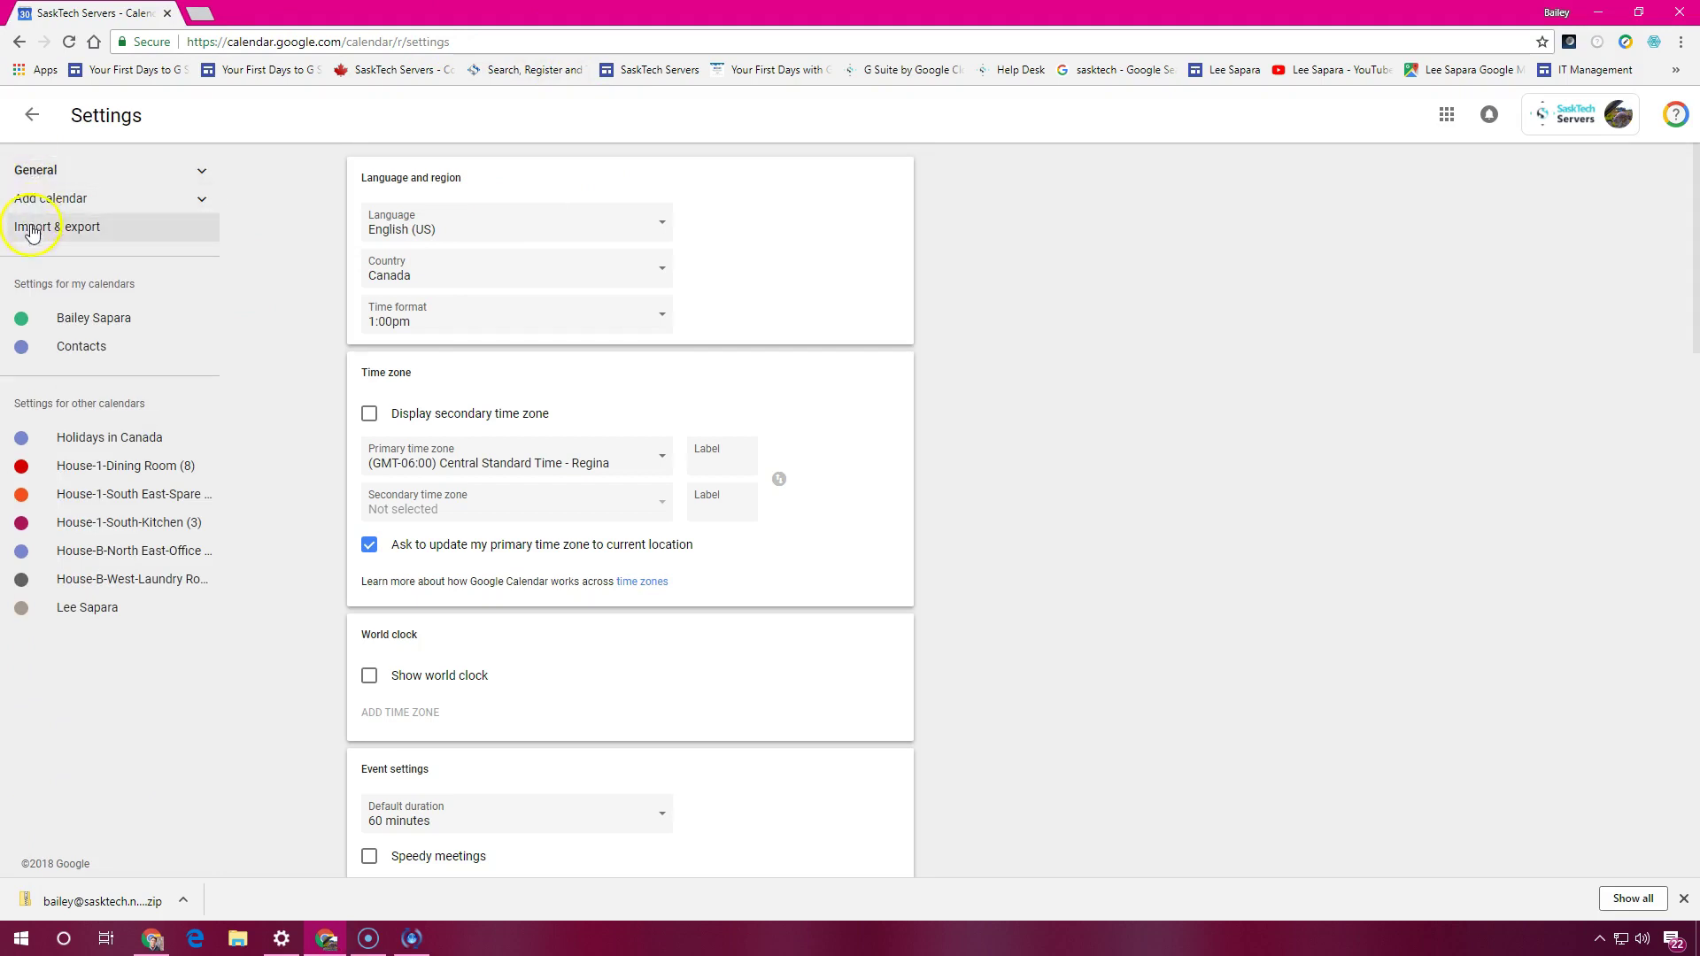
click(62, 327)
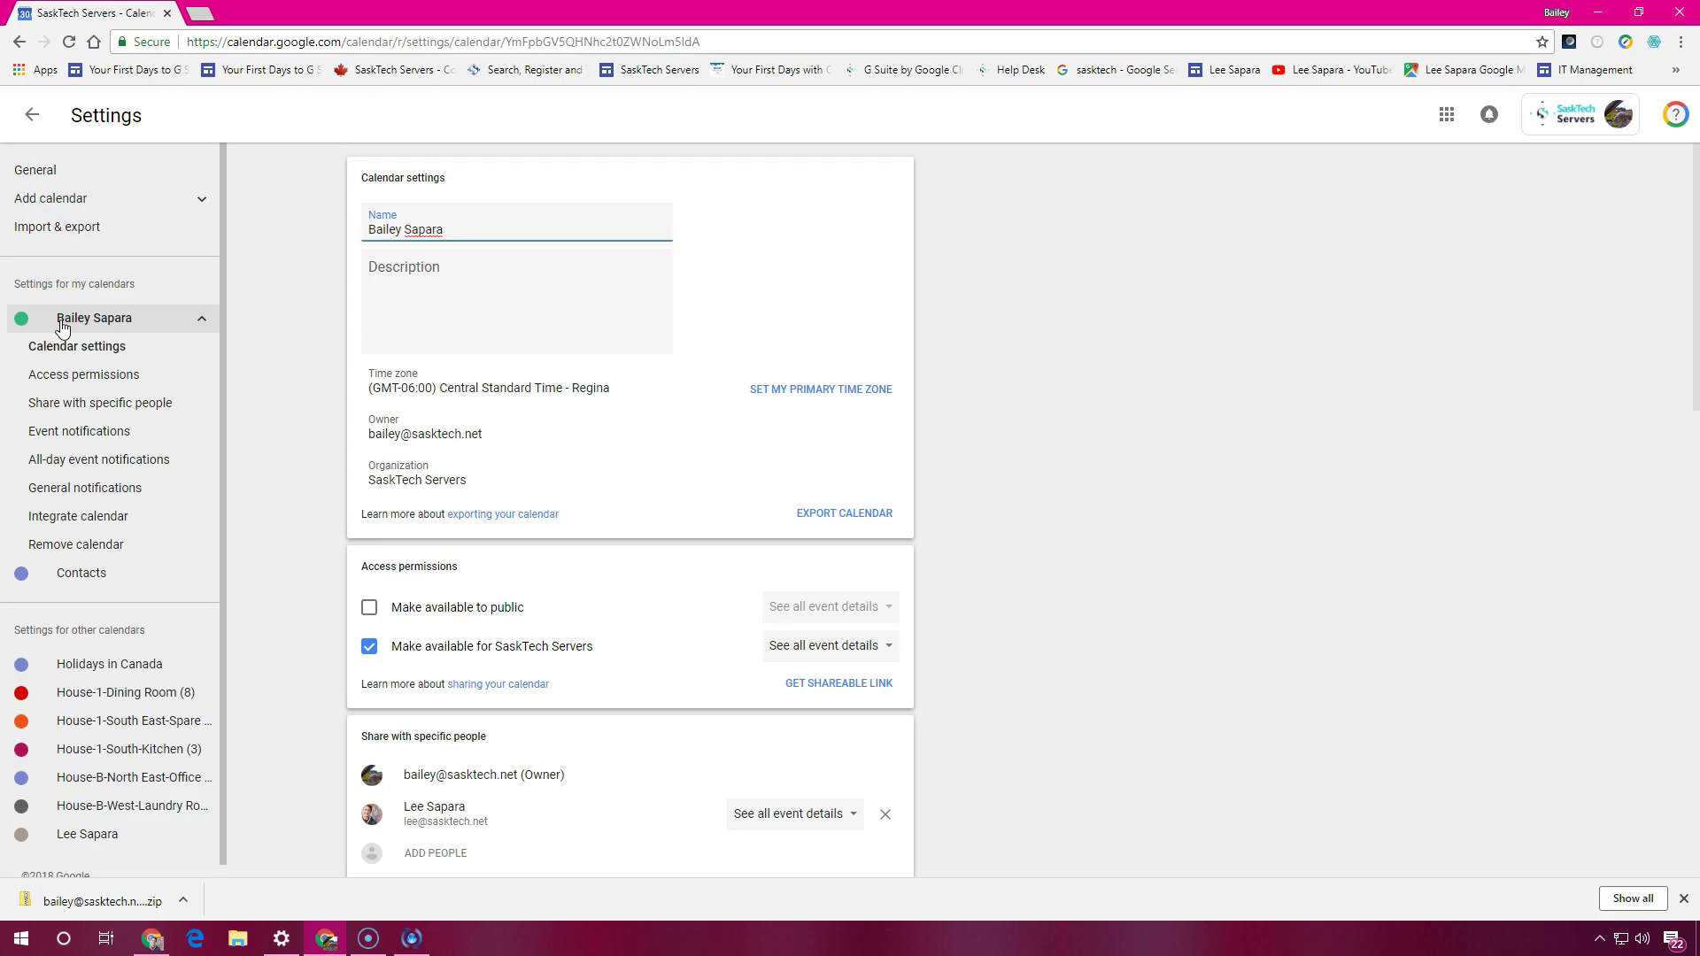